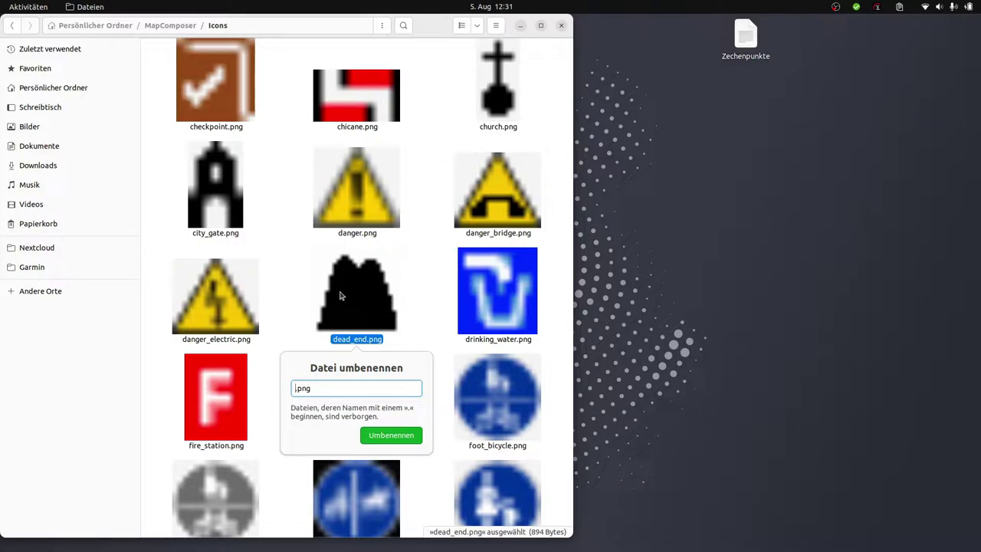
# - Rename the icon file dead_end.png as wm_bergwerk_halde.png
pyautogui.write('WM')
pyautogui.press('BackSpace')
pyautogui.press('BackSpace')
pyautogui.write('wm_bergwerk_halde')
pyautogui.press('Return')
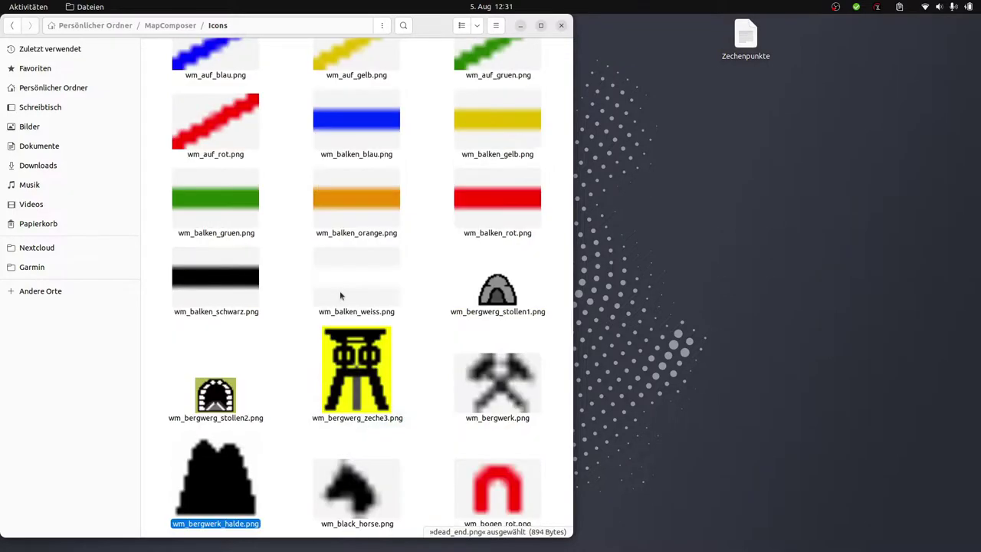
# - Look over the mining icon files around wm_bergwerk_halde.png and close the Icons folder window
pyautogui.scroll(-3, 334, 293)
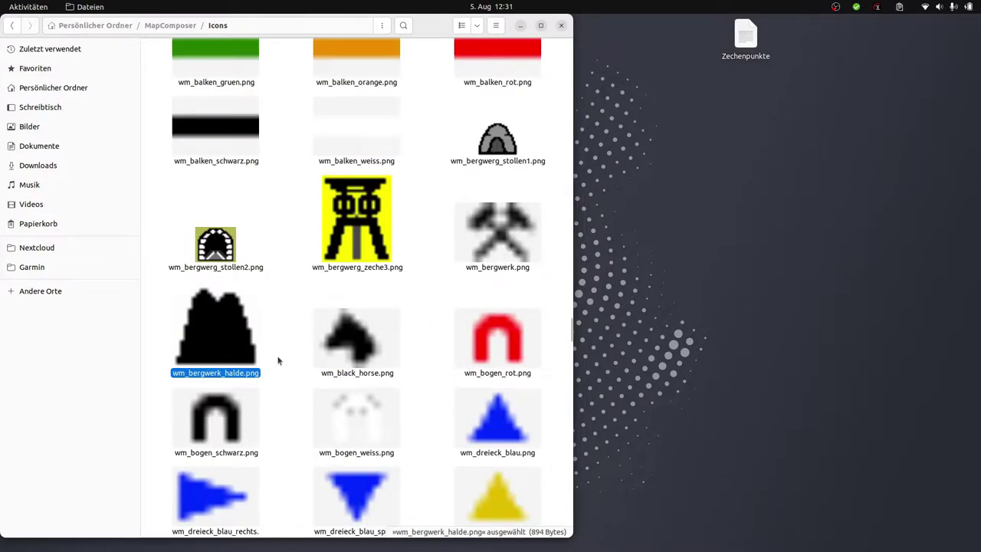
pyautogui.click(354, 267)
pyautogui.click(498, 230)
pyautogui.click(521, 170)
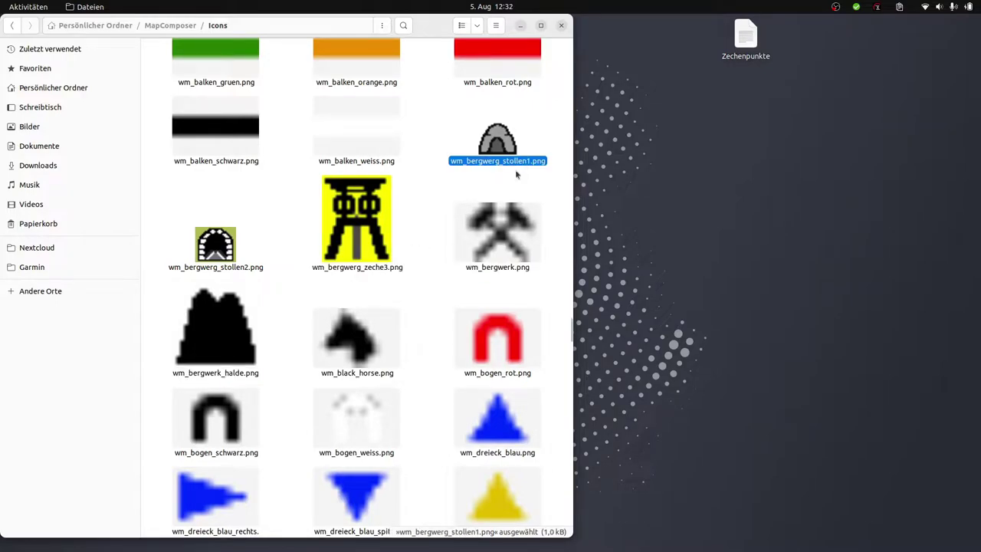
pyautogui.click(218, 333)
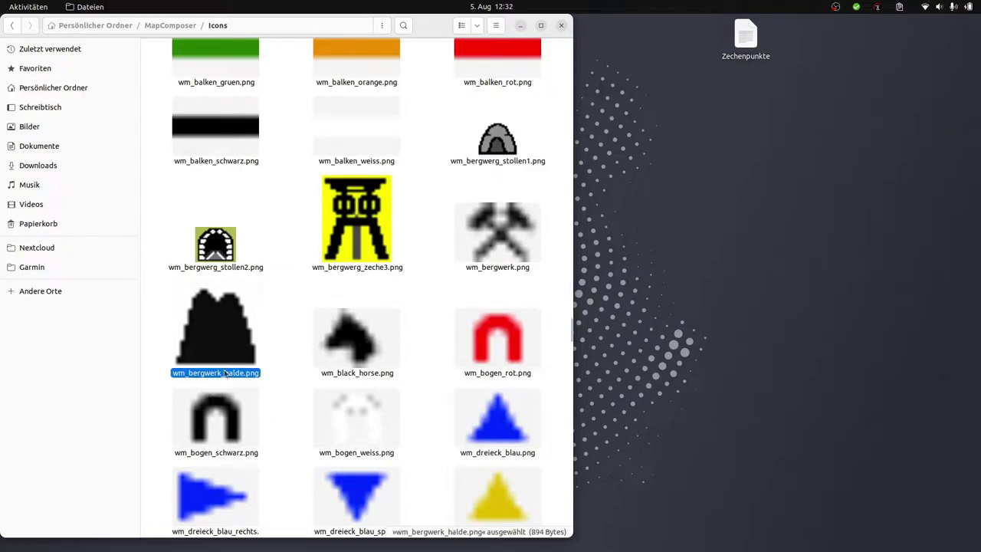
pyautogui.click(203, 264)
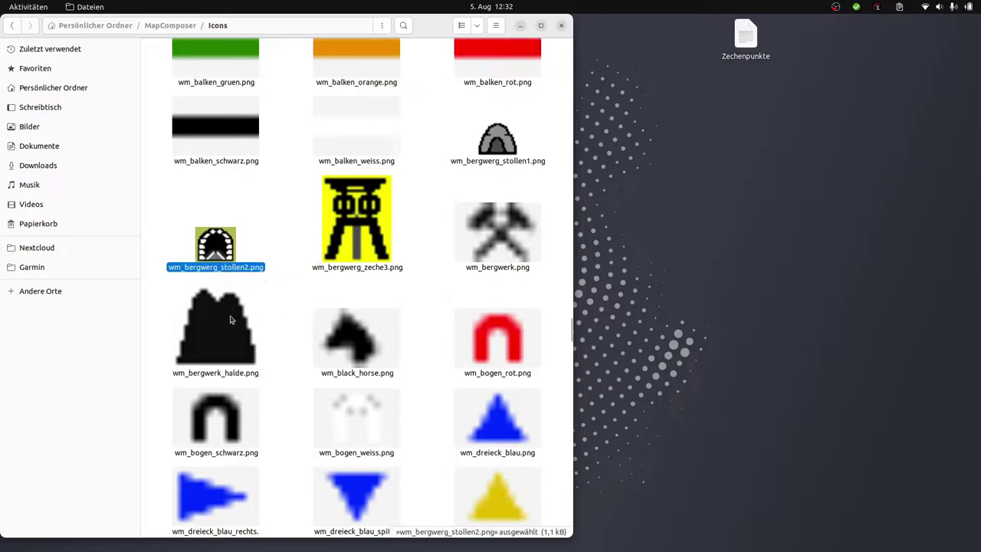
pyautogui.click(561, 26)
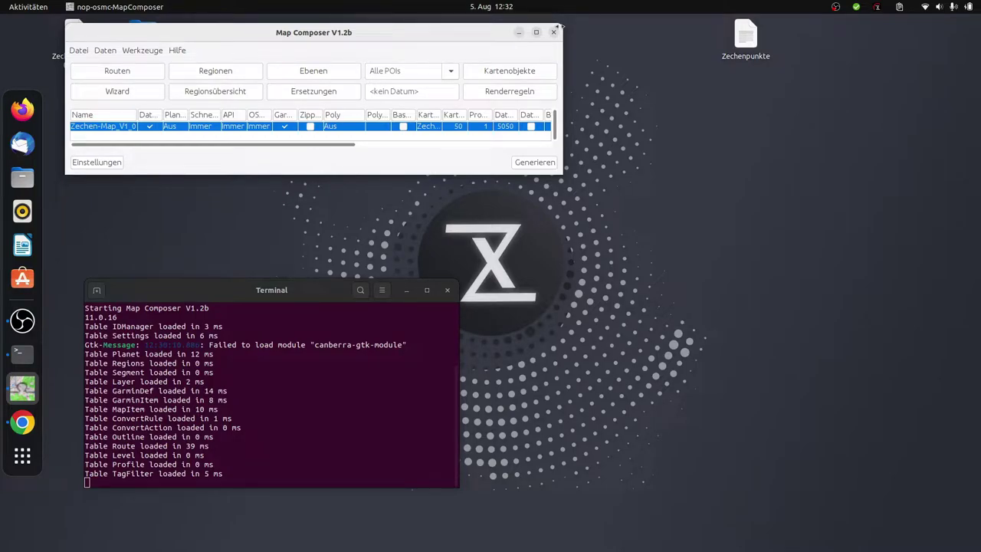
# - Examine the point entries in the Renderregeln list and close the list
pyautogui.click(512, 92)
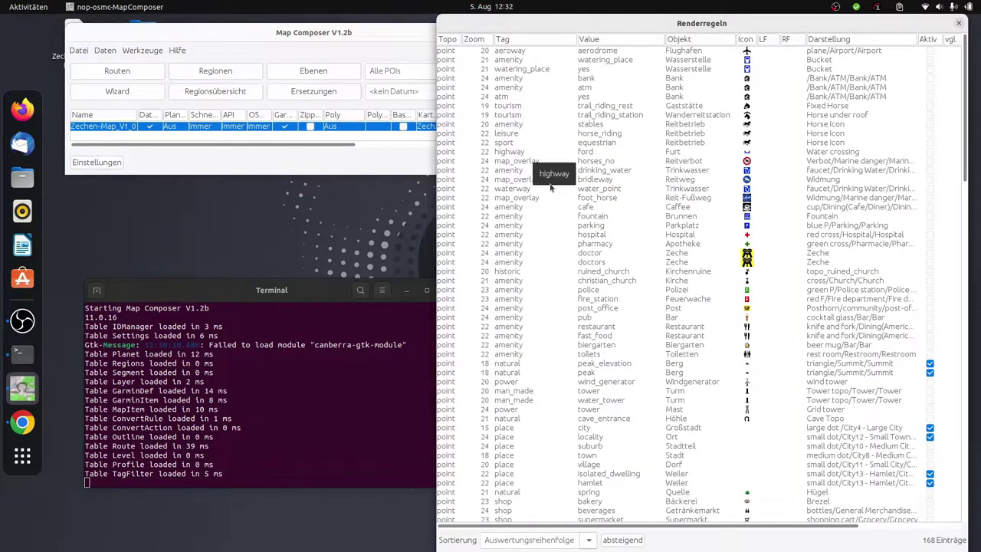
pyautogui.click(704, 401)
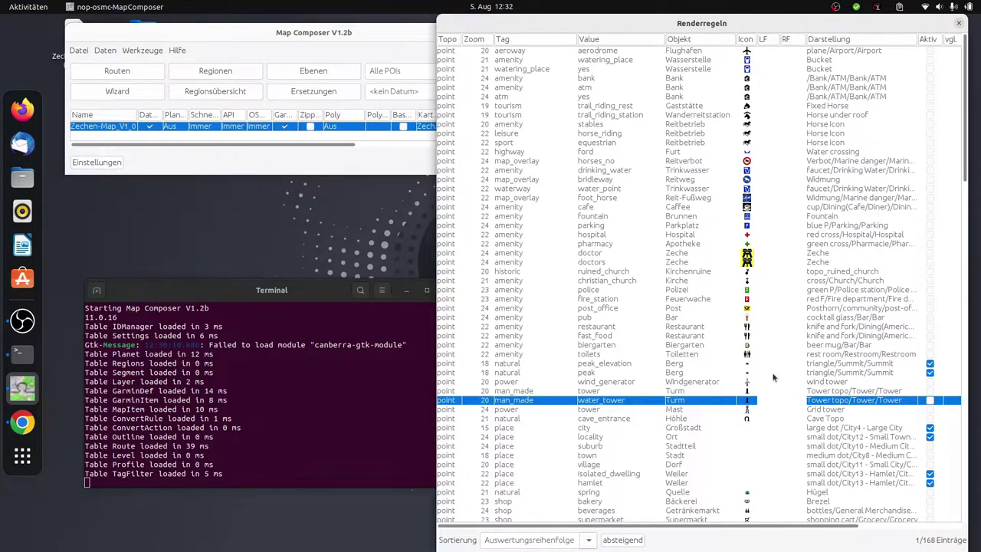
pyautogui.click(958, 26)
# - Switch to Google Chrome, search Google for wanderreitkarte and open the Reit- und Wanderkarte website
pyautogui.hotkey('alt', 'Tab')
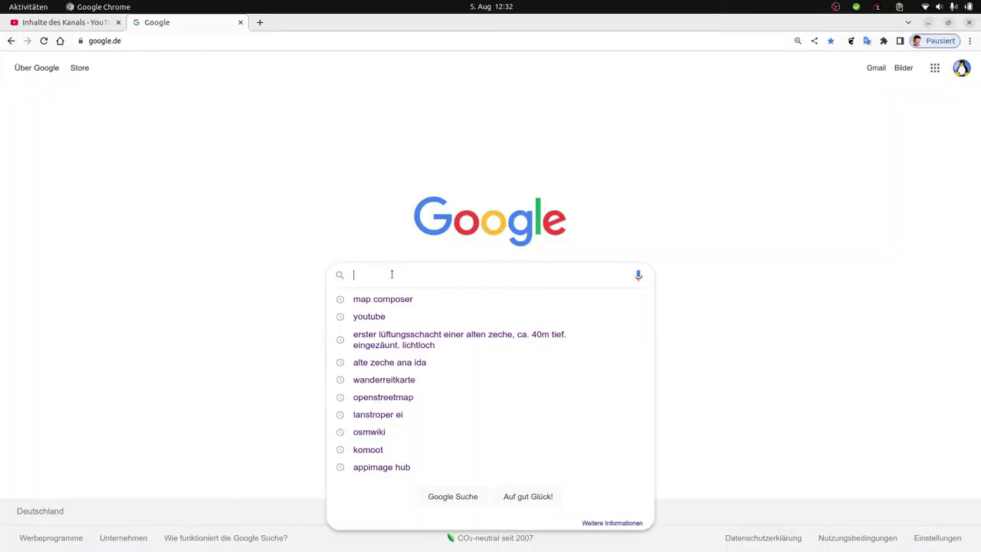
pyautogui.write('wanderreitkarte')
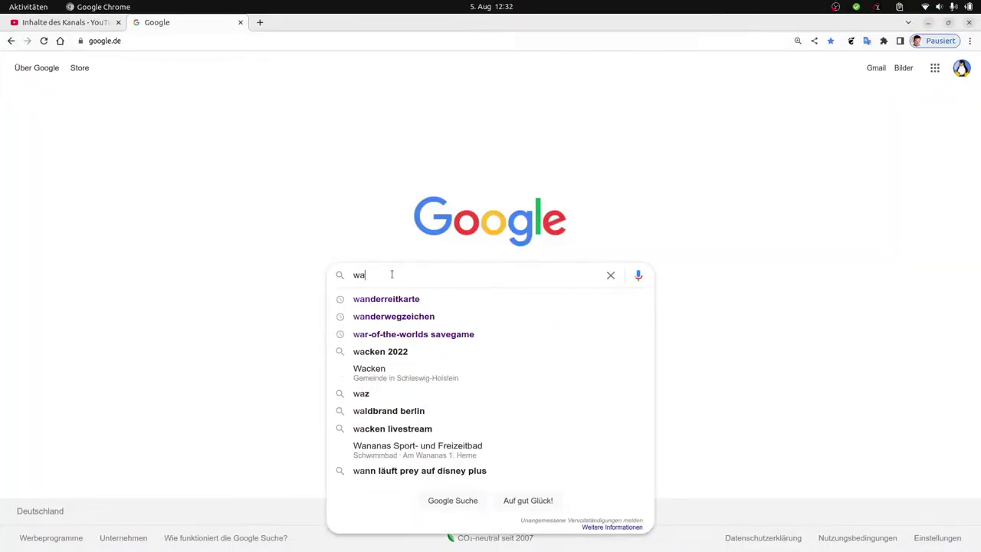
pyautogui.press('Return')
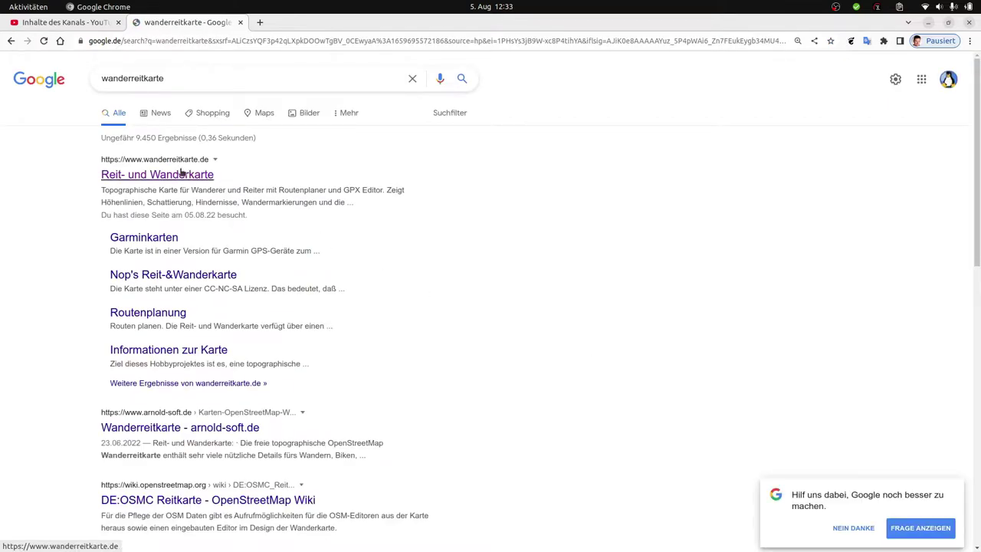
pyautogui.click(138, 174)
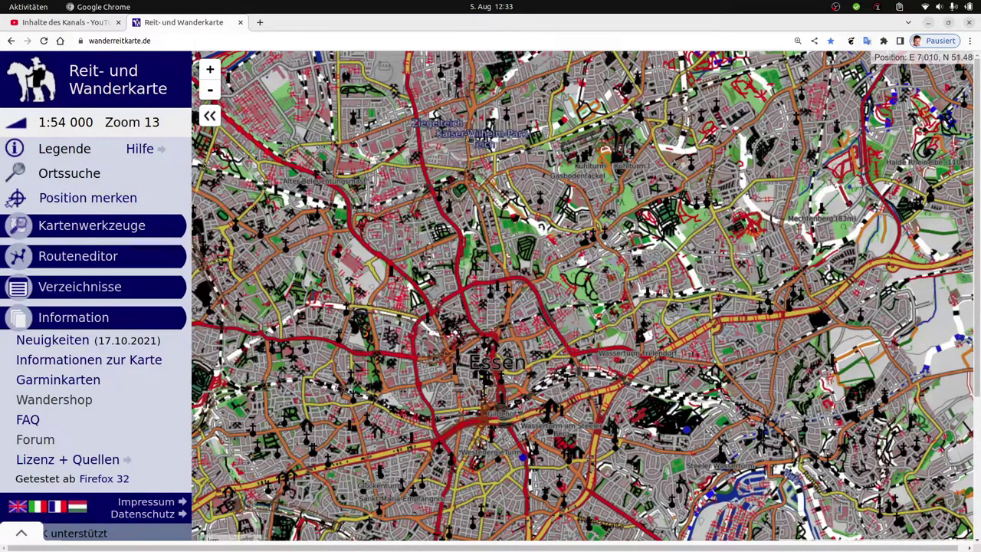
# - Locate the Schurenbachhalde on the map and open that spot for editing in the map editor
pyautogui.moveTo(473, 146); pyautogui.dragTo(538, 383)
pyautogui.scroll(-1, 537, 383)
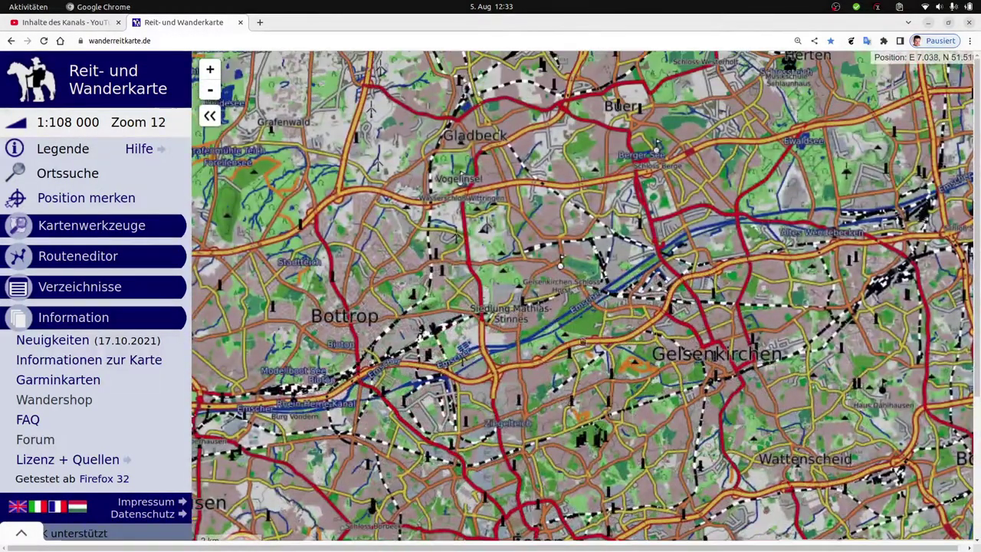
pyautogui.scroll(1, 542, 350)
pyautogui.scroll(3, 544, 350)
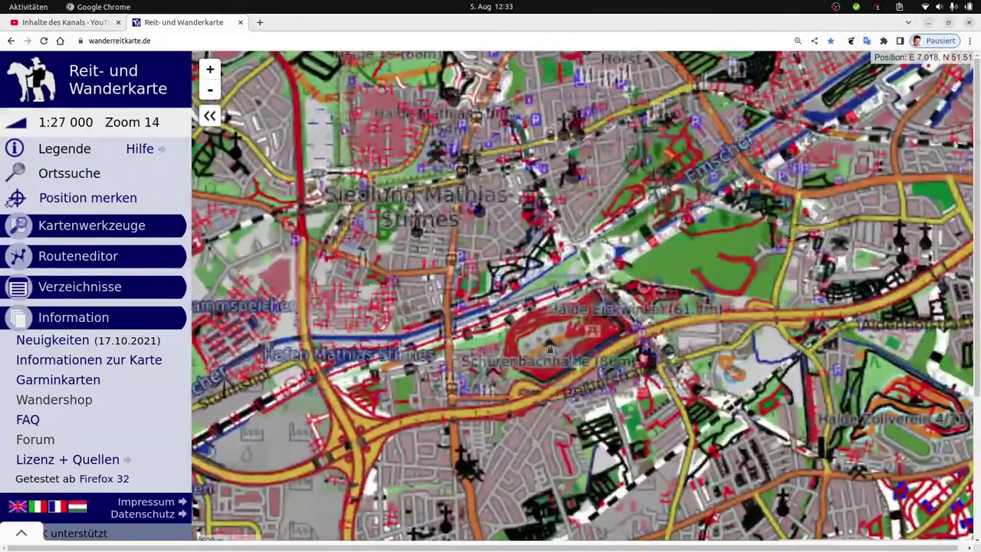
pyautogui.scroll(2, 549, 322)
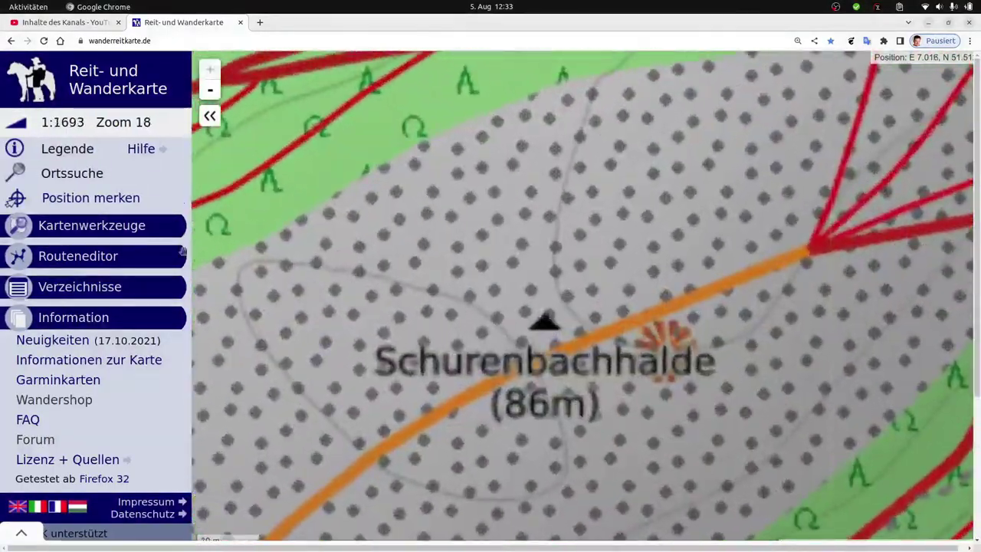
pyautogui.click(87, 254)
pyautogui.click(95, 226)
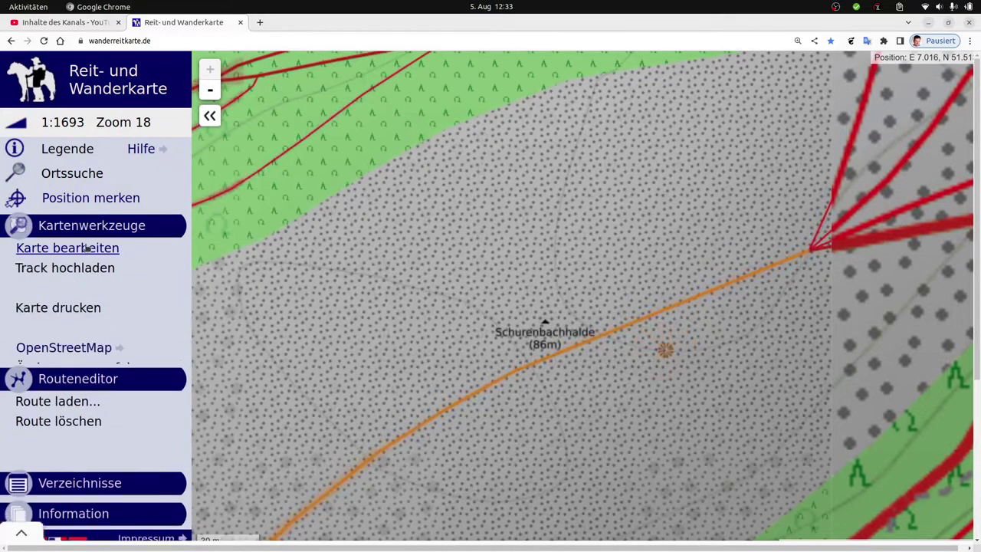
pyautogui.click(66, 247)
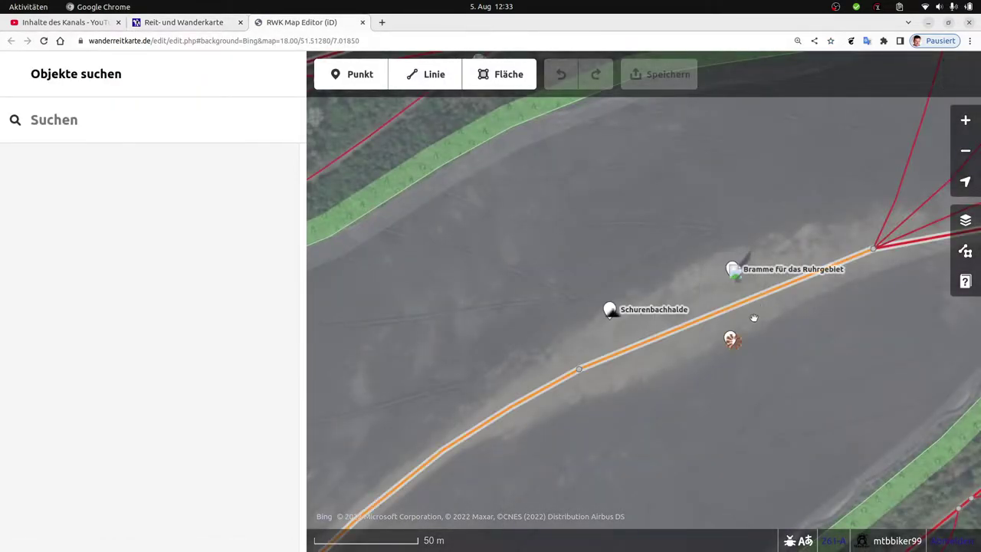
# - Examine the elevation, name and natural tags of the Schurenbachhalde summit, then close the map editor and return to Map Composer
pyautogui.click(613, 316)
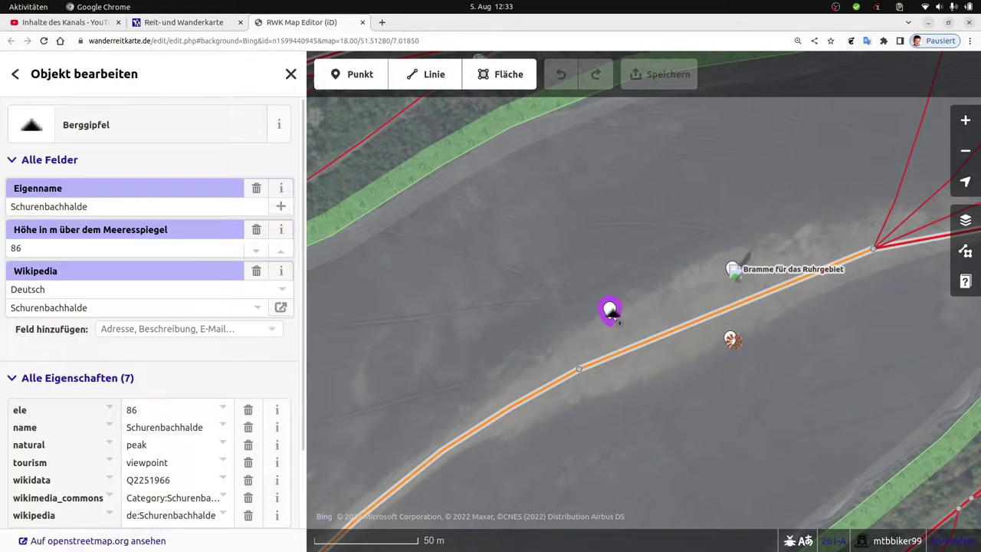
pyautogui.scroll(-2, 124, 304)
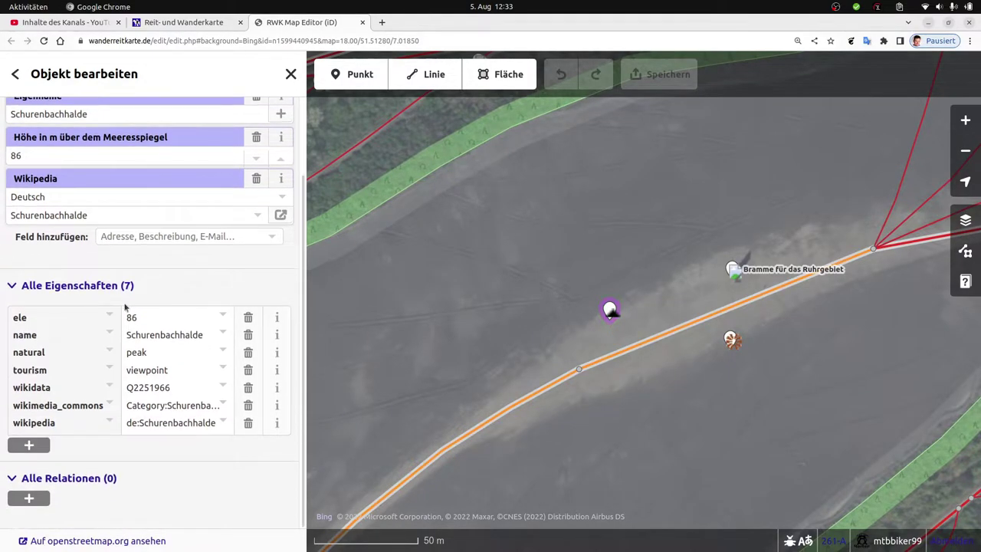
pyautogui.doubleClick(135, 319)
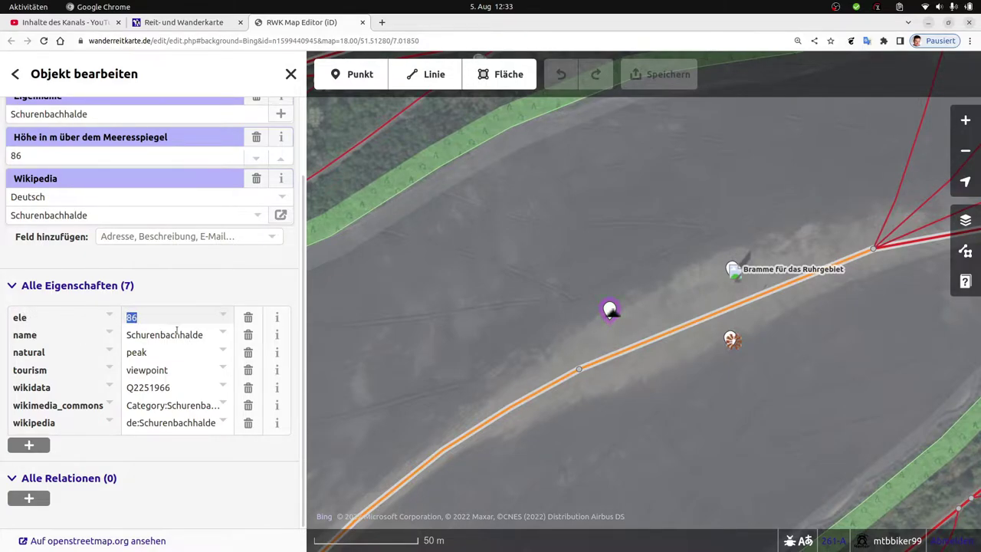
pyautogui.moveTo(201, 335); pyautogui.dragTo(121, 335)
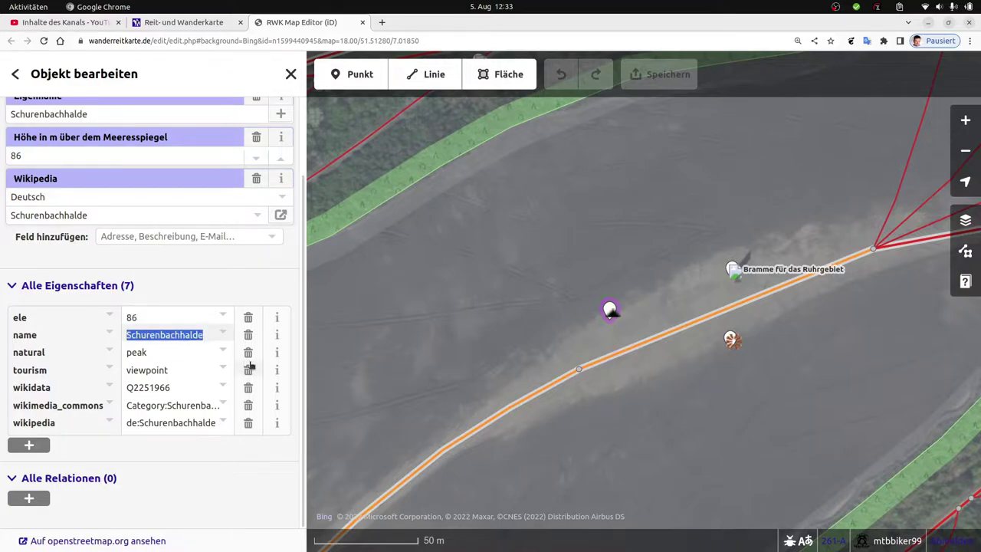
pyautogui.click(174, 352)
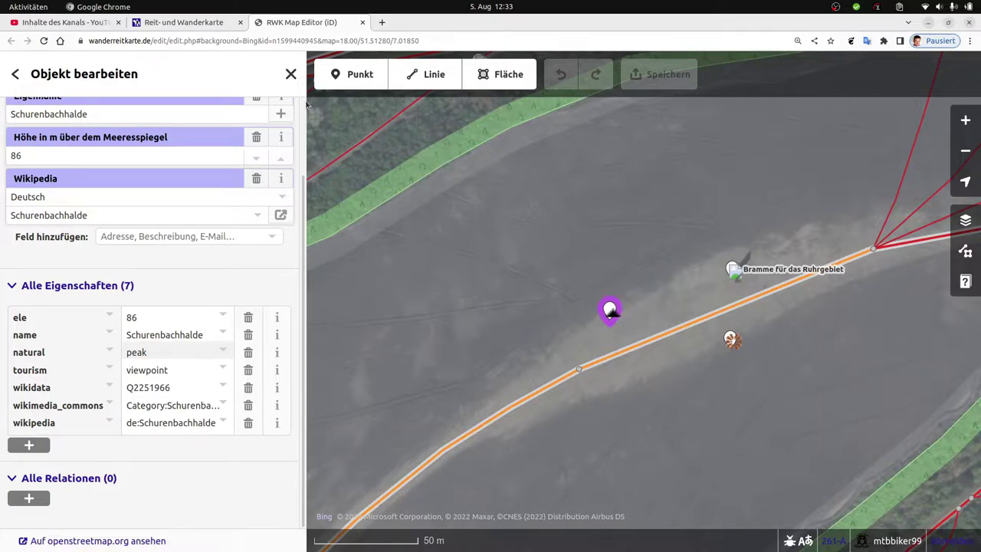
pyautogui.click(363, 22)
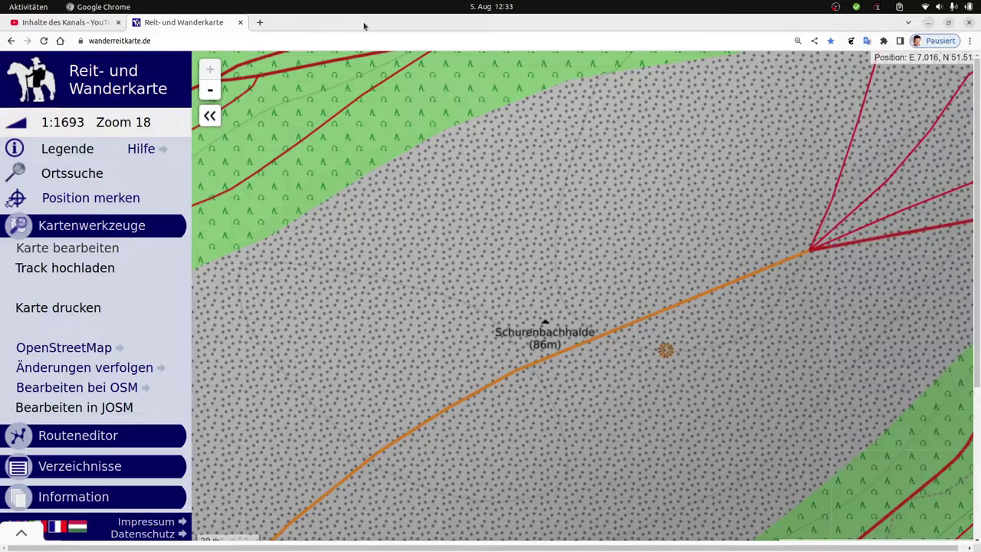
pyautogui.click(929, 23)
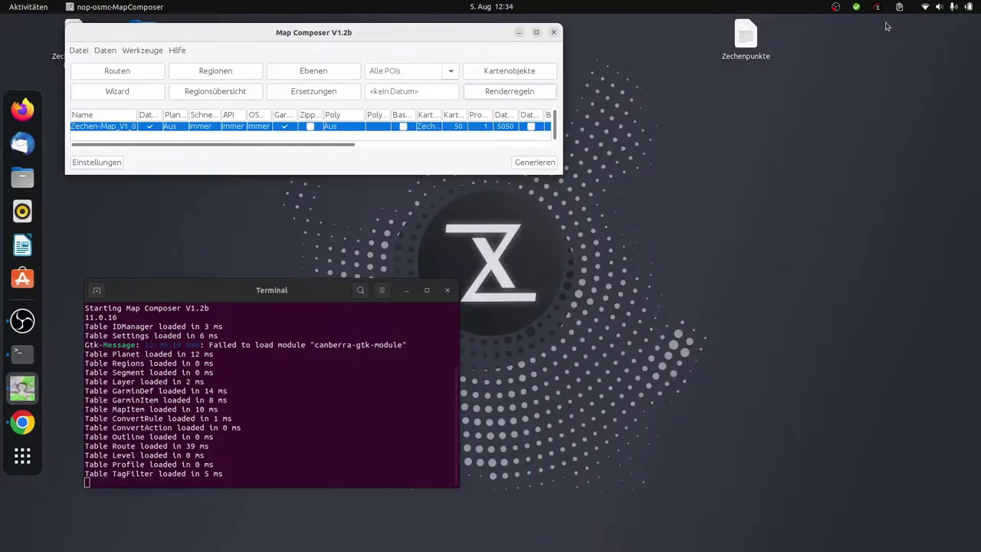
# - Create a replacement rule for points named "Halde 1" after the last entry in the Ersetzungen list
pyautogui.click(334, 93)
pyautogui.scroll(-10, 167, 400)
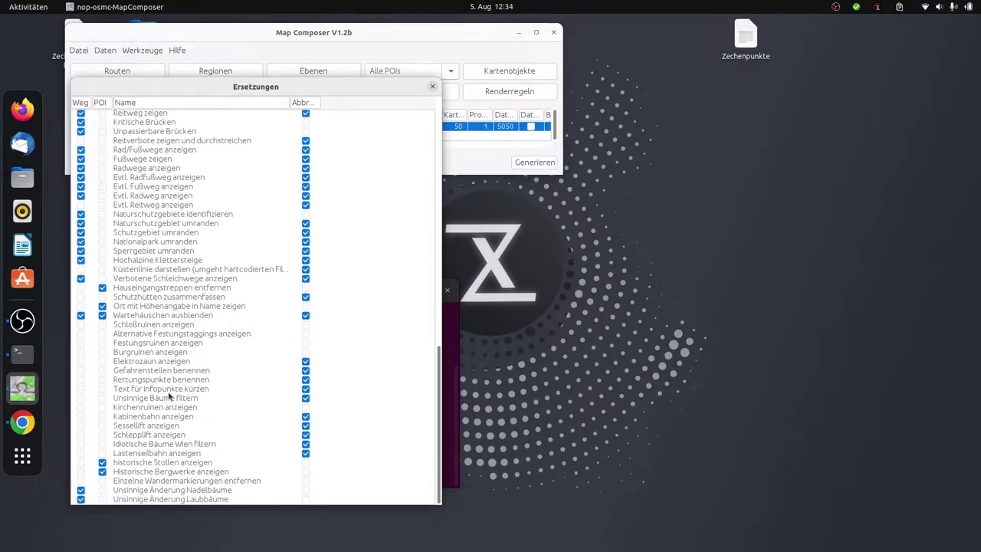
pyautogui.click(137, 500)
pyautogui.rightClick(136, 499)
pyautogui.click(161, 472)
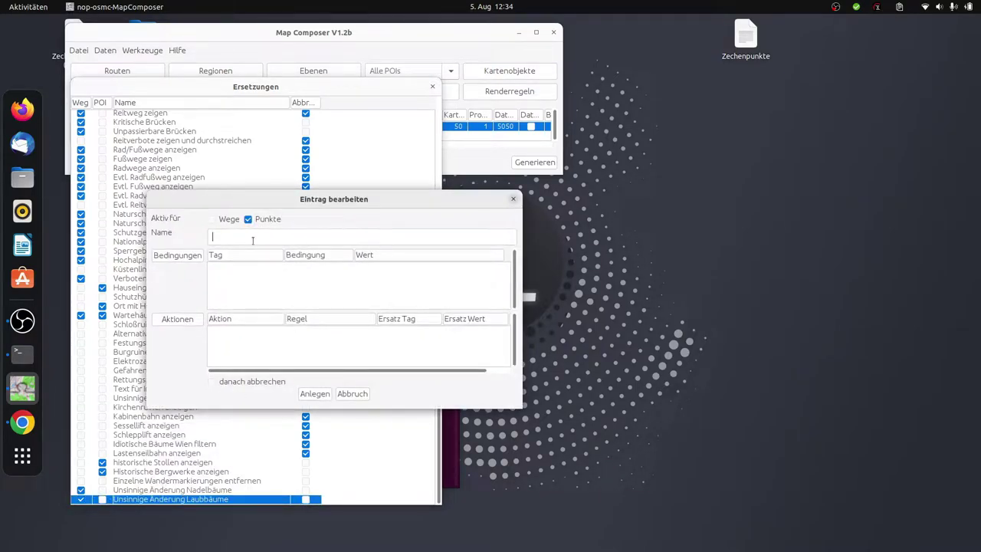
pyautogui.write('Halde 1')
# - Add a condition to the Halde 1 rule requiring the tag name to equal "Halde Hoppbruch"
pyautogui.click(194, 257)
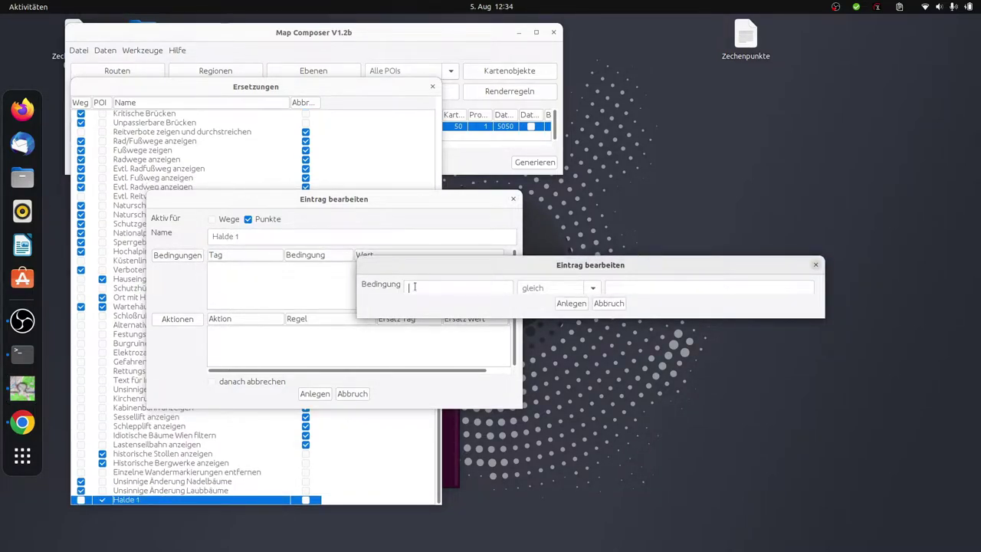
pyautogui.write('name')
pyautogui.click(646, 287)
pyautogui.write('Halde Hoppbruch')
pyautogui.click(571, 303)
# - Add a second condition to the rule requiring the tag natural to equal peak
pyautogui.doubleClick(245, 268)
pyautogui.write('na')
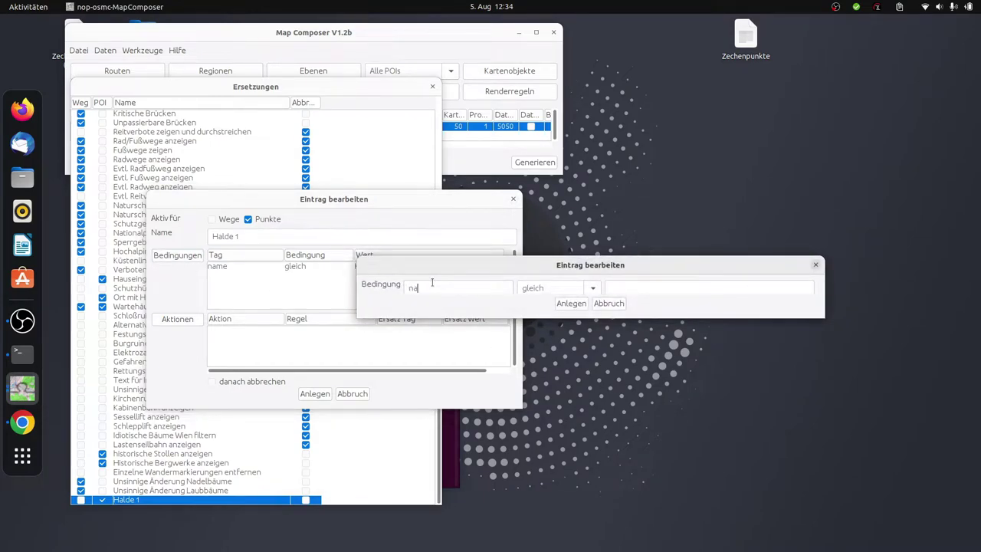
pyautogui.press('Tab')
pyautogui.press('Tab')
pyautogui.click(571, 303)
# - Add a Tag austauschen action to the rule with the replacement natural = halde
pyautogui.doubleClick(260, 350)
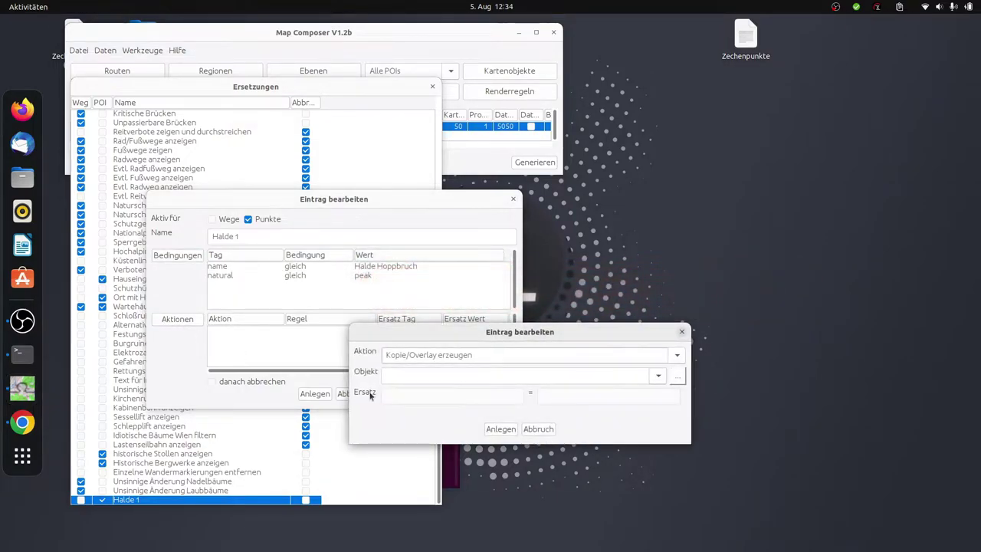
pyautogui.click(444, 356)
pyautogui.click(417, 426)
pyautogui.click(406, 395)
pyautogui.write('natural')
pyautogui.press('Tab')
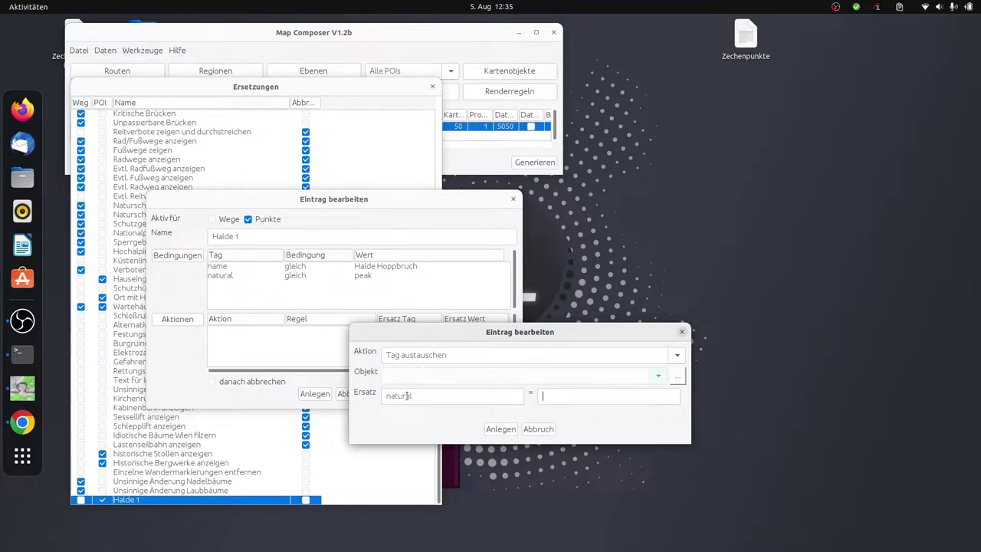
pyautogui.write('halde')
pyautogui.click(501, 428)
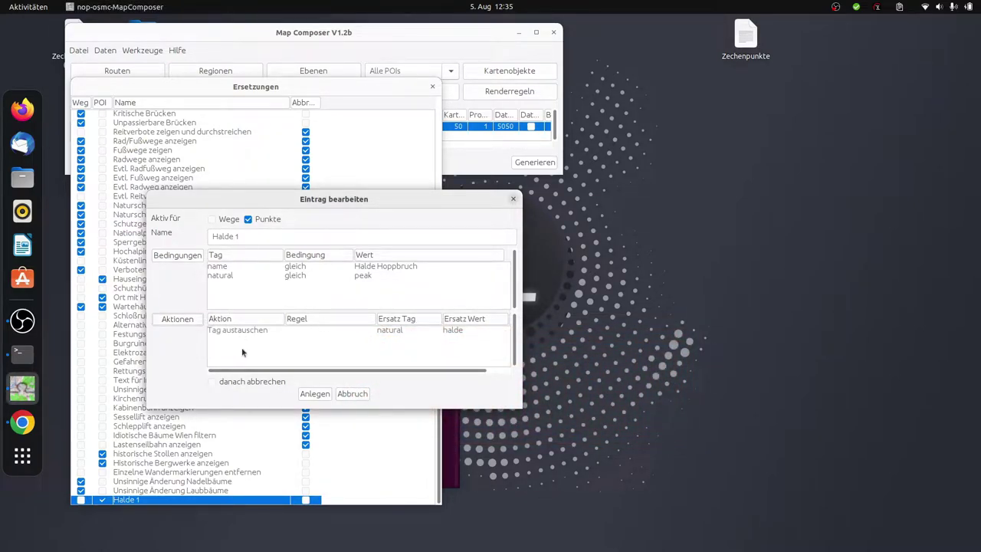
pyautogui.click(218, 268)
pyautogui.keyDown('shift'); pyautogui.click(221, 281); pyautogui.keyUp('shift')
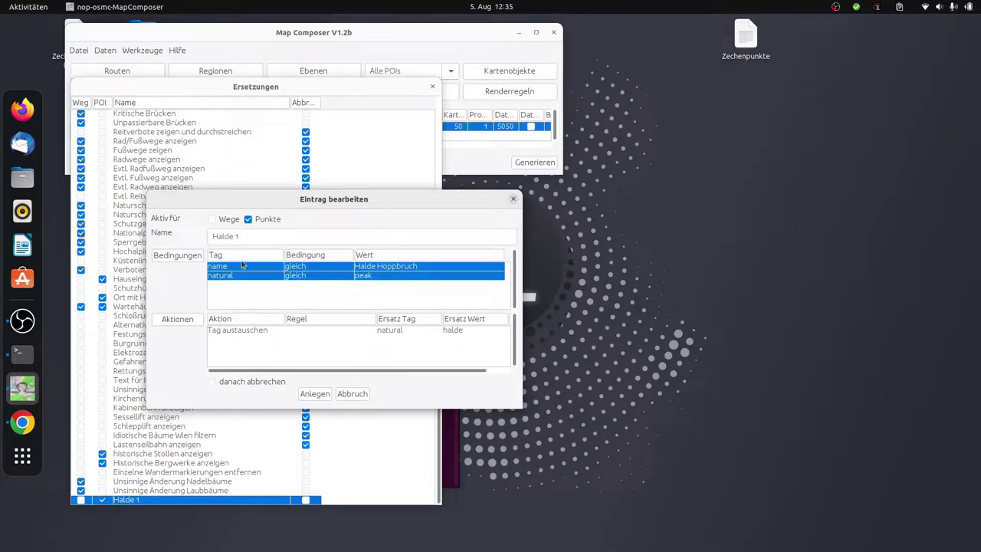
pyautogui.click(230, 331)
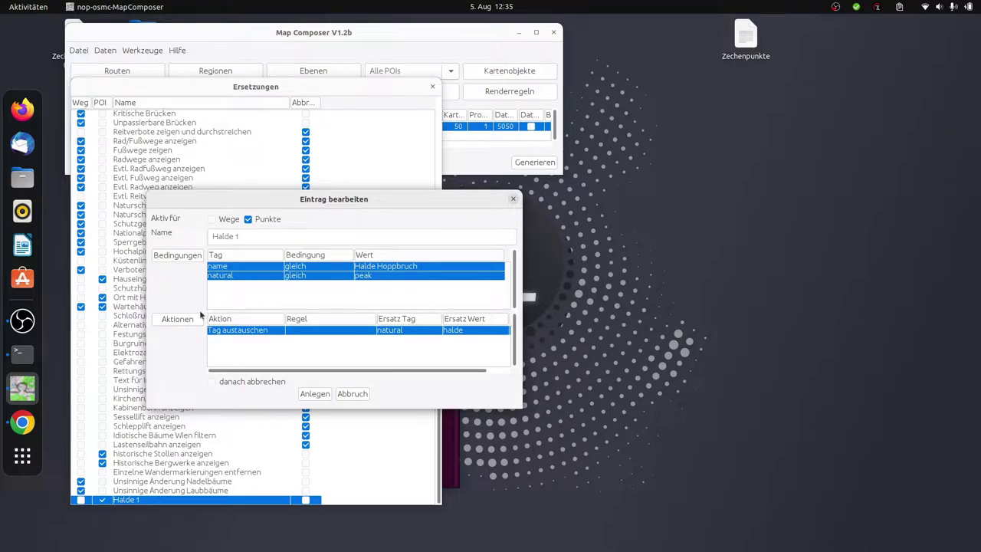
# - Add a Tag mit Text erweitern action to the rule with the replacement name = Halde Hoppenbruch
pyautogui.doubleClick(242, 328)
pyautogui.click(421, 356)
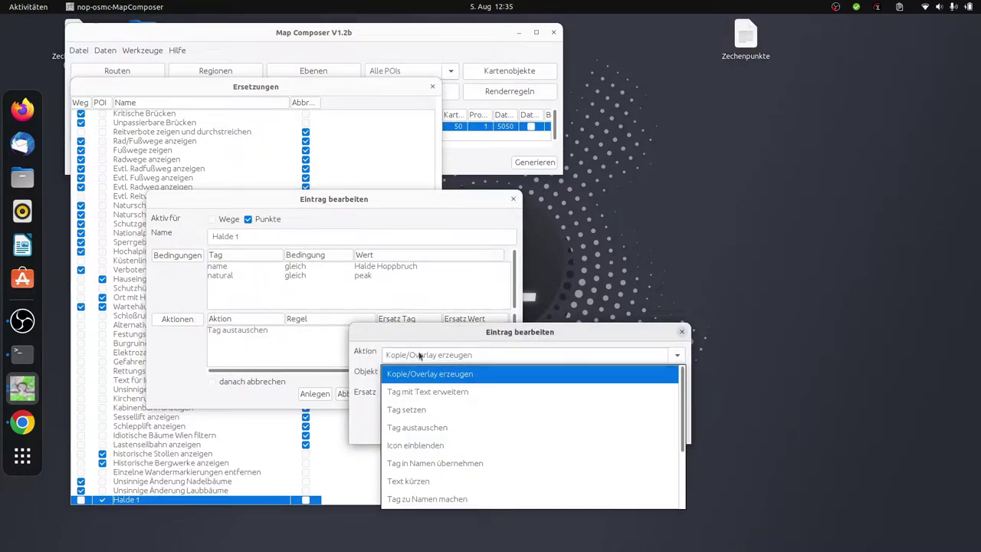
pyautogui.click(439, 393)
pyautogui.write('name')
pyautogui.press('Tab')
pyautogui.write('Halde Hoppe')
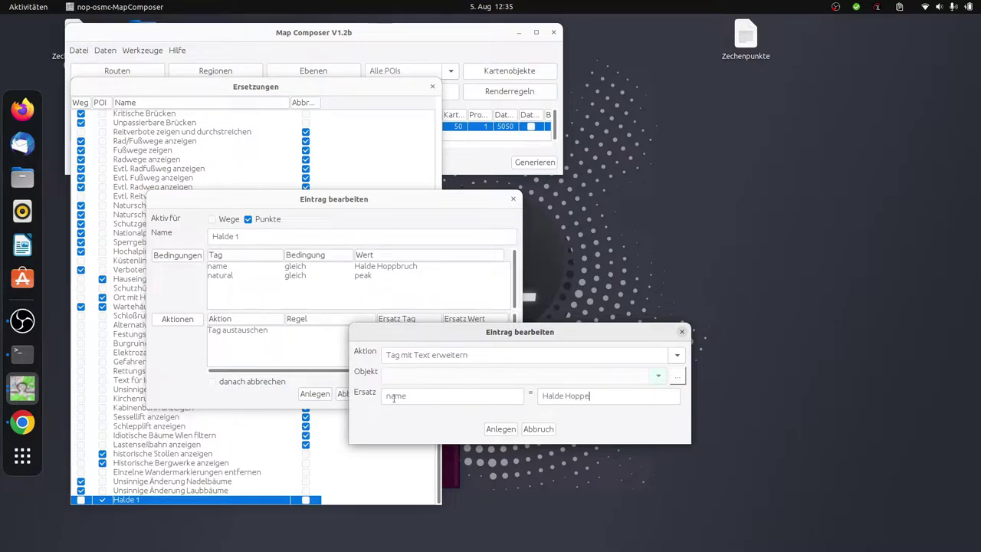
pyautogui.write('nbruch')
pyautogui.click(500, 429)
# - Rename the replacement rule to "Halde Hoppenbruch" and create it
pyautogui.click(246, 236)
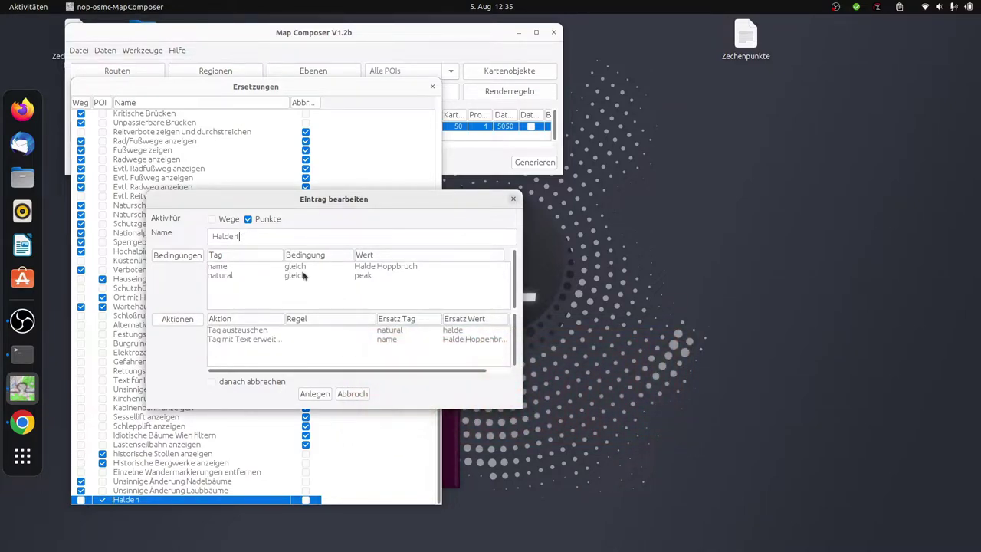
pyautogui.press('BackSpace')
pyautogui.press('BackSpace')
pyautogui.write('Hoppenbruch')
pyautogui.click(315, 394)
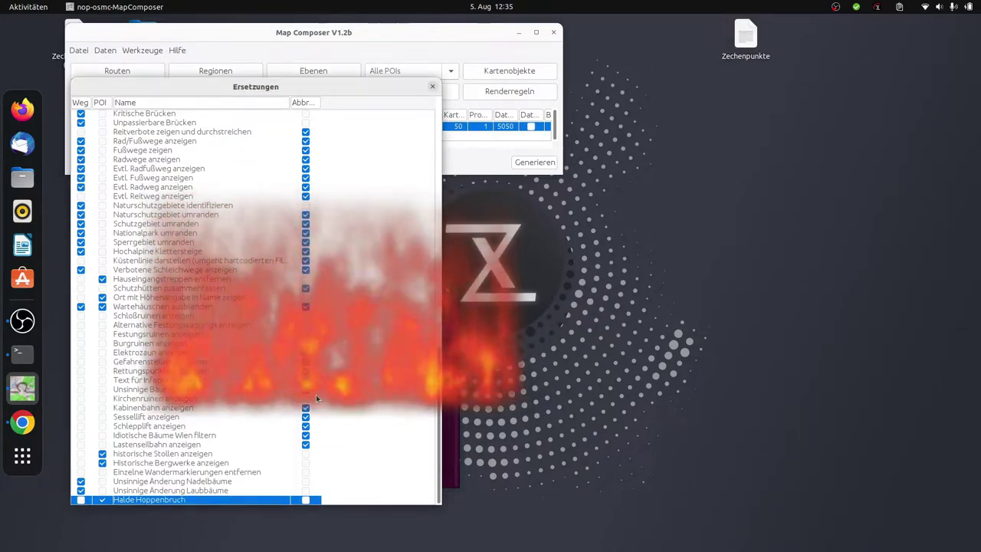
# - Reopen the Halde Hoppenbruch rule, switch to Chrome and open the OpenStreetMap Wiki through a search for "osmwiki"
pyautogui.doubleClick(190, 497)
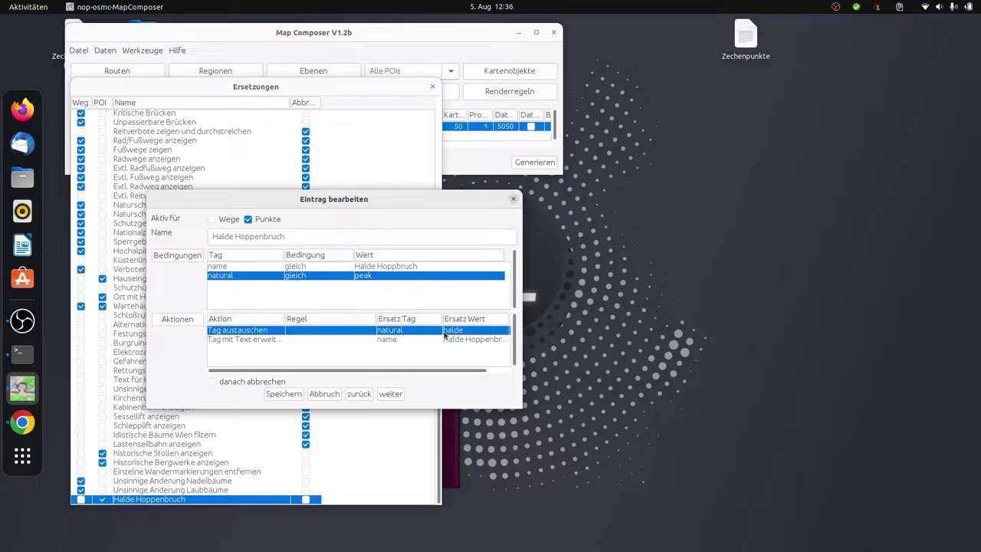
pyautogui.click(22, 422)
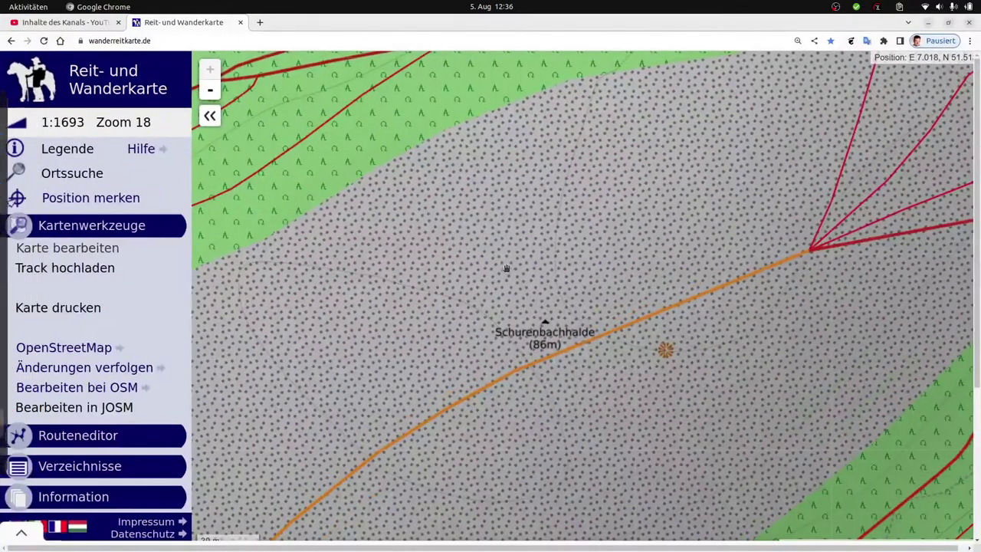
pyautogui.click(113, 42)
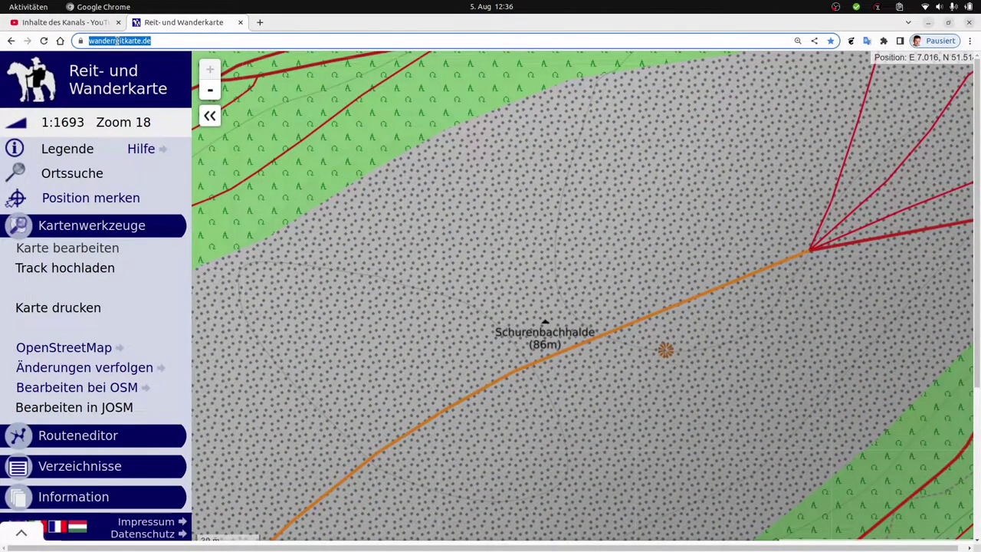
pyautogui.write('osmwiki')
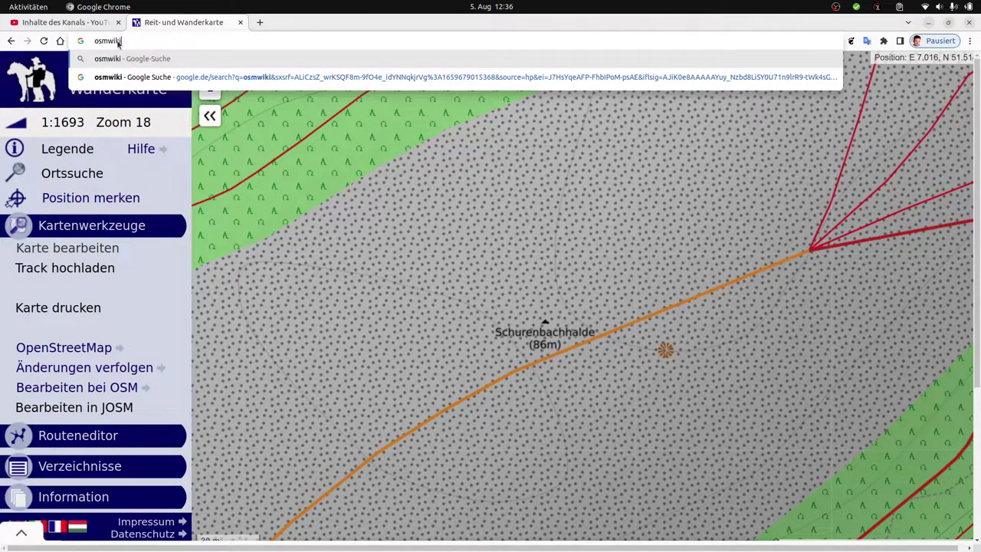
pyautogui.press('Return')
pyautogui.click(179, 192)
# - Look up the natural key in the wiki and examine the table of possible values on its German page
pyautogui.click(771, 107)
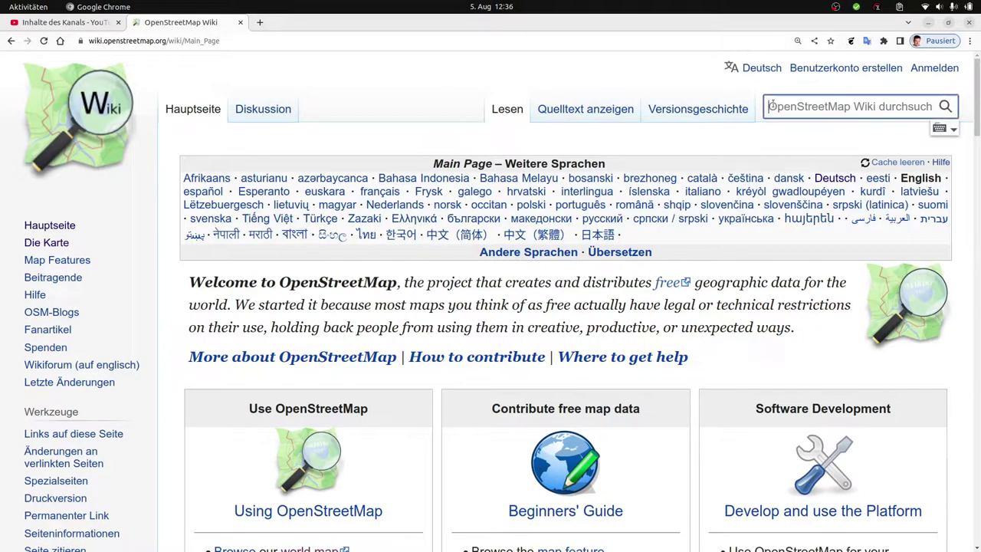
pyautogui.write('natural')
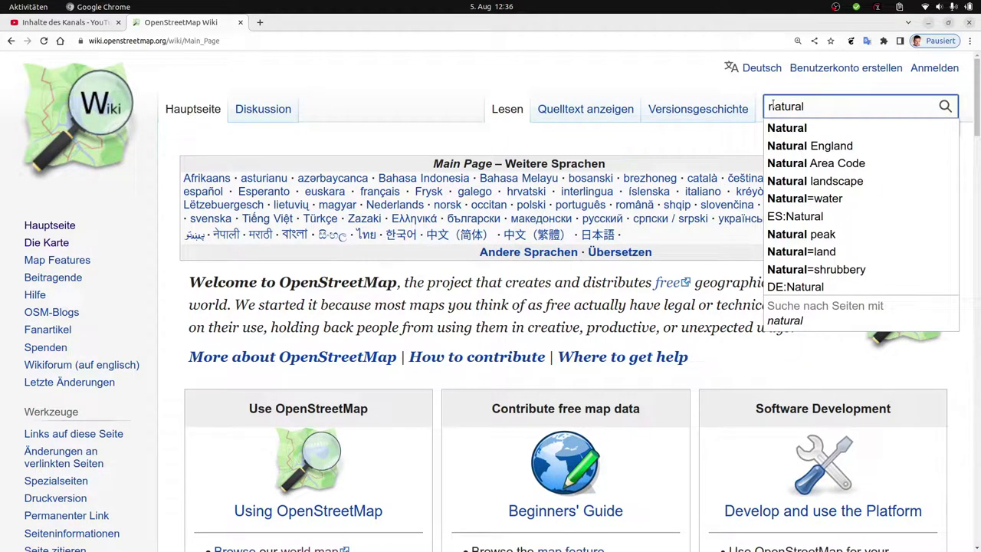
pyautogui.click(804, 130)
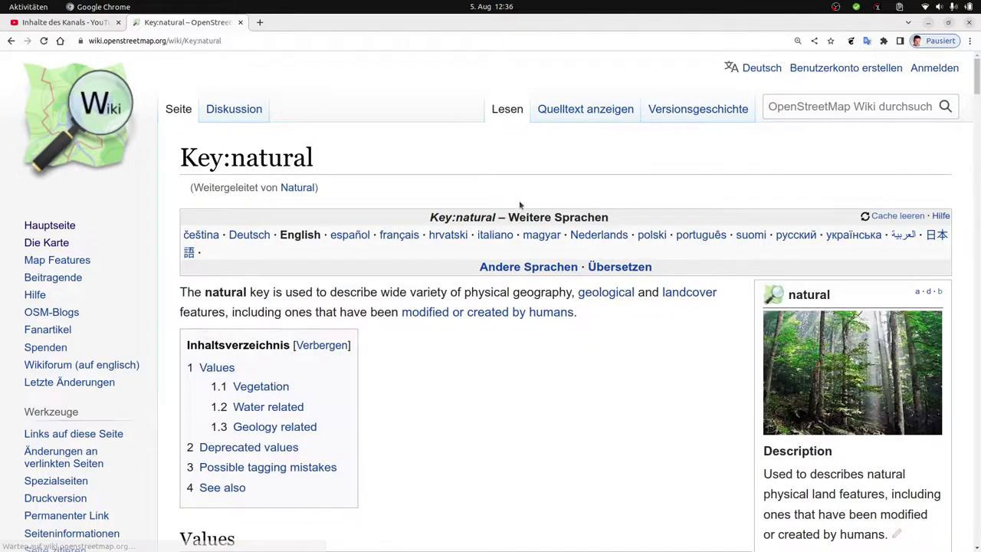
pyautogui.click(272, 246)
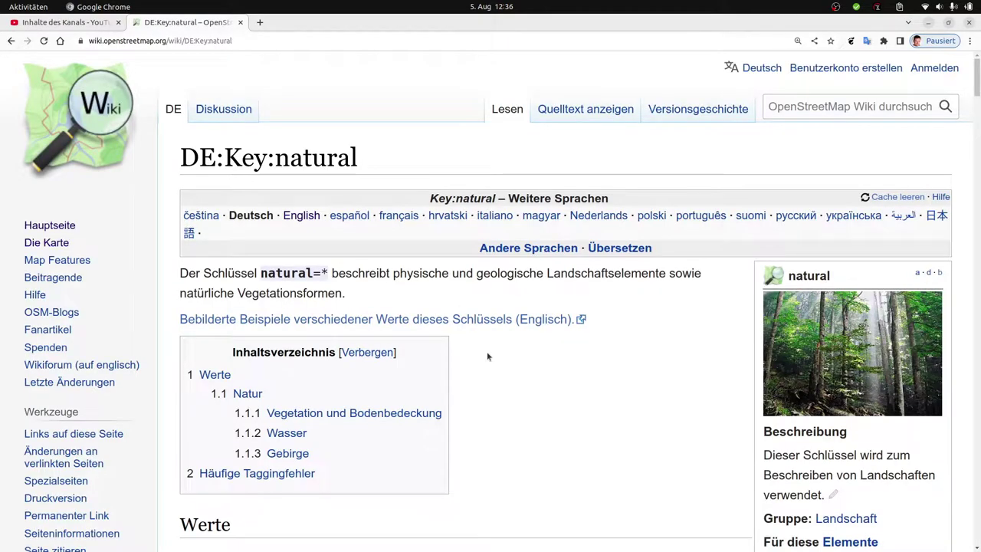
pyautogui.scroll(-6, 493, 376)
pyautogui.scroll(-5, 492, 376)
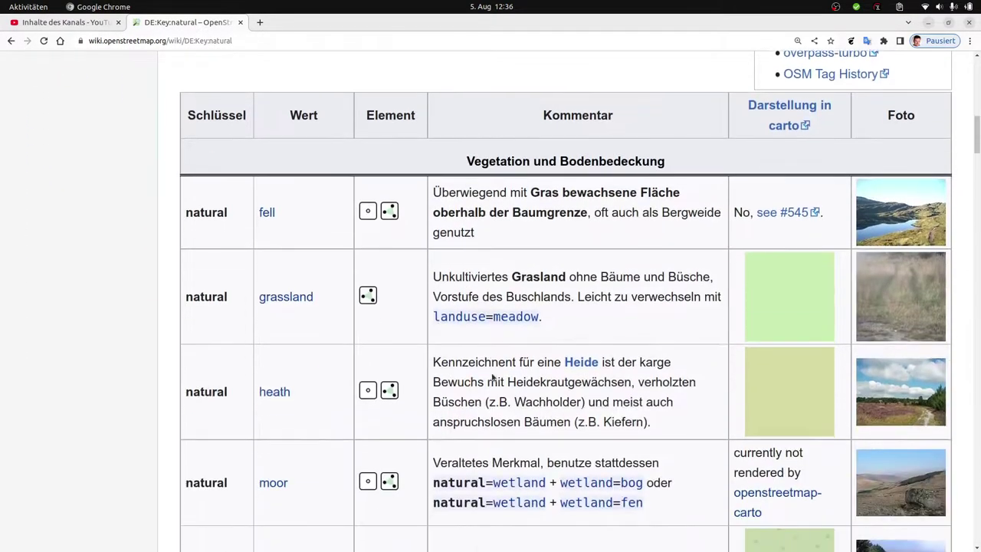
pyautogui.scroll(-2, 293, 267)
pyautogui.scroll(-20, 292, 272)
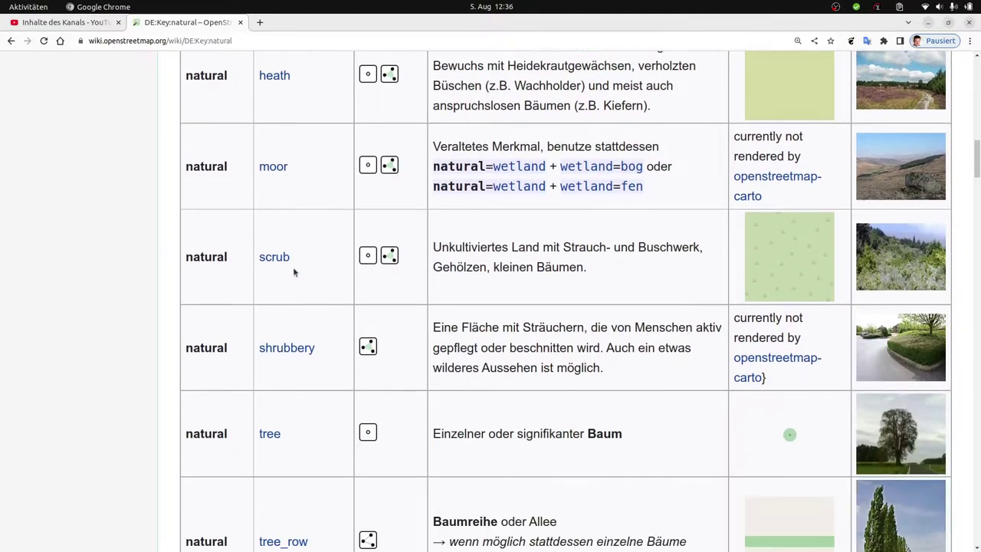
pyautogui.scroll(-20, 292, 272)
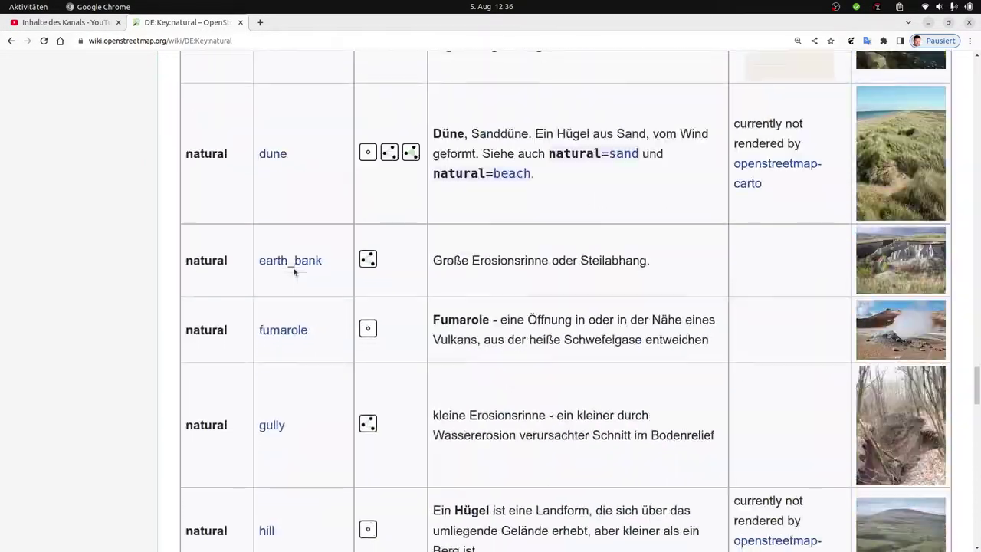
pyautogui.scroll(-3, 298, 268)
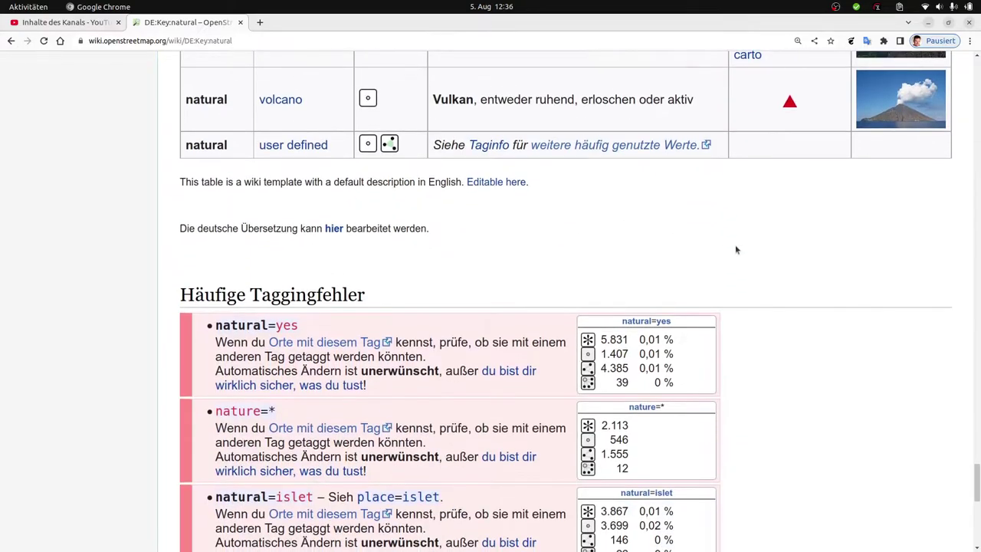
# - Close the wiki page, return to Map Composer and save the Halde Hoppenbruch rule
pyautogui.click(240, 23)
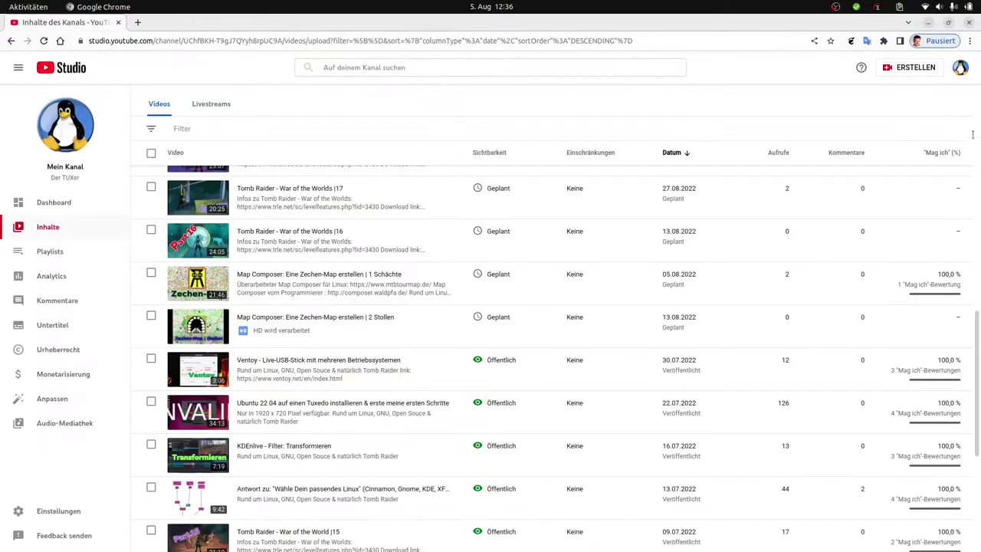
pyautogui.click(928, 22)
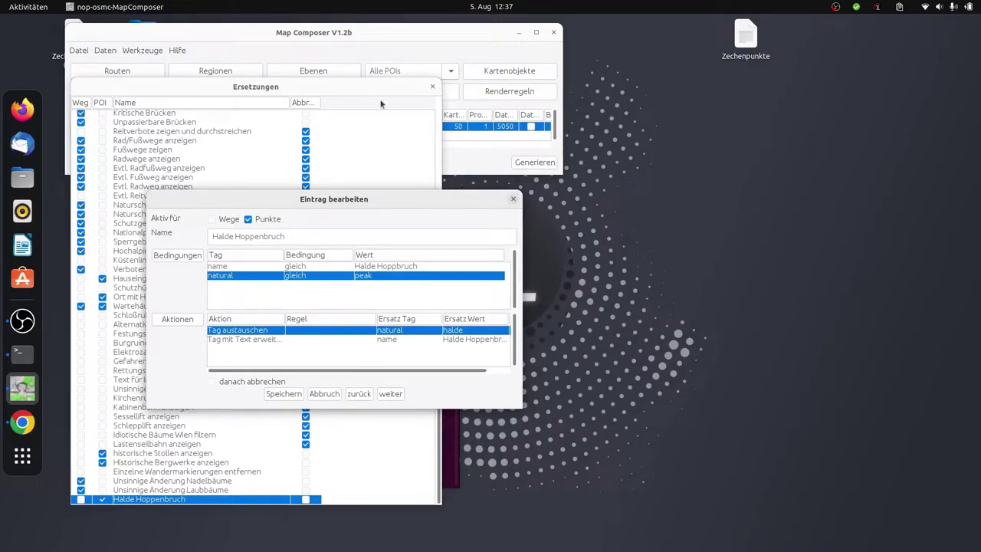
pyautogui.click(284, 395)
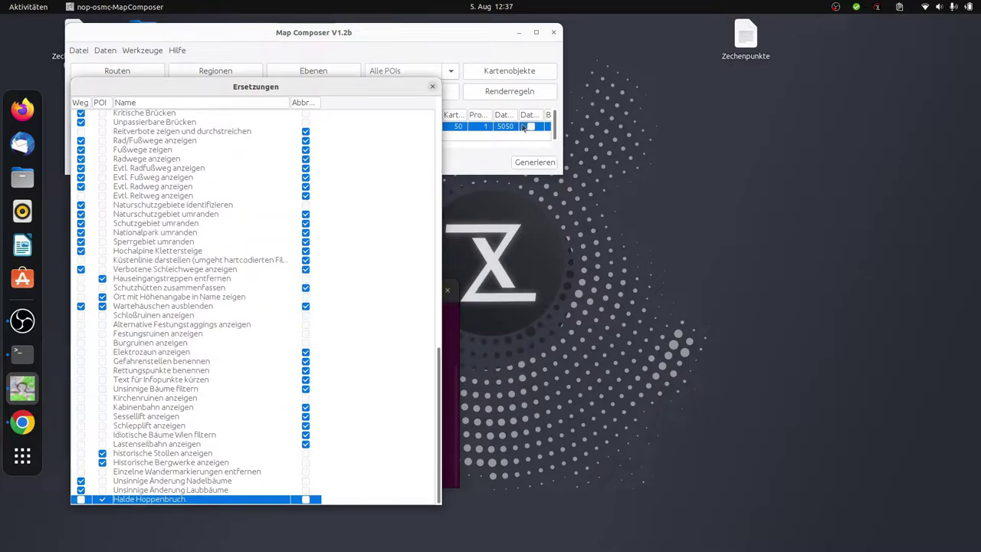
pyautogui.click(506, 91)
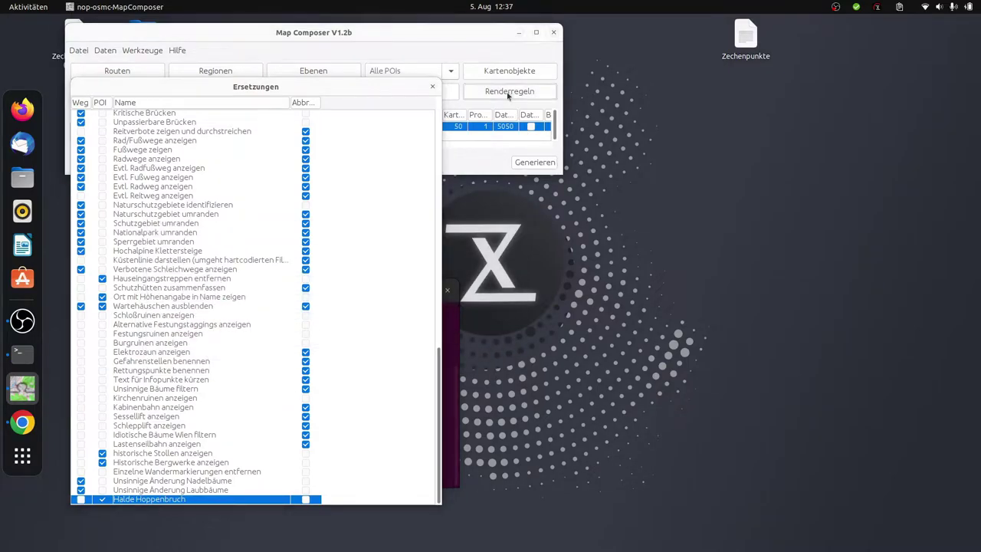
pyautogui.click(956, 24)
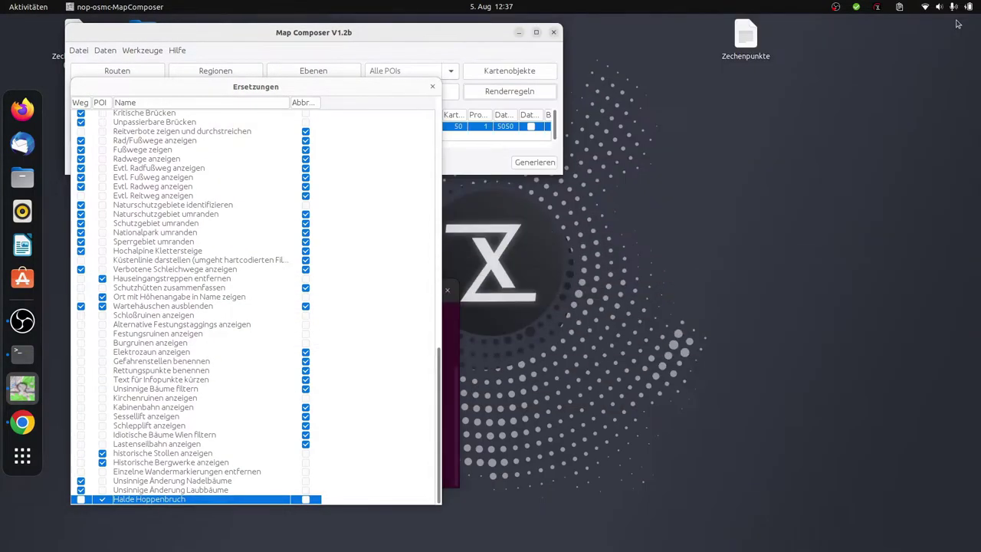
# - Open the map object Roter Kreis (ID 1A 01) for editing and set both its Darstellung and its Name to Halde
pyautogui.click(532, 74)
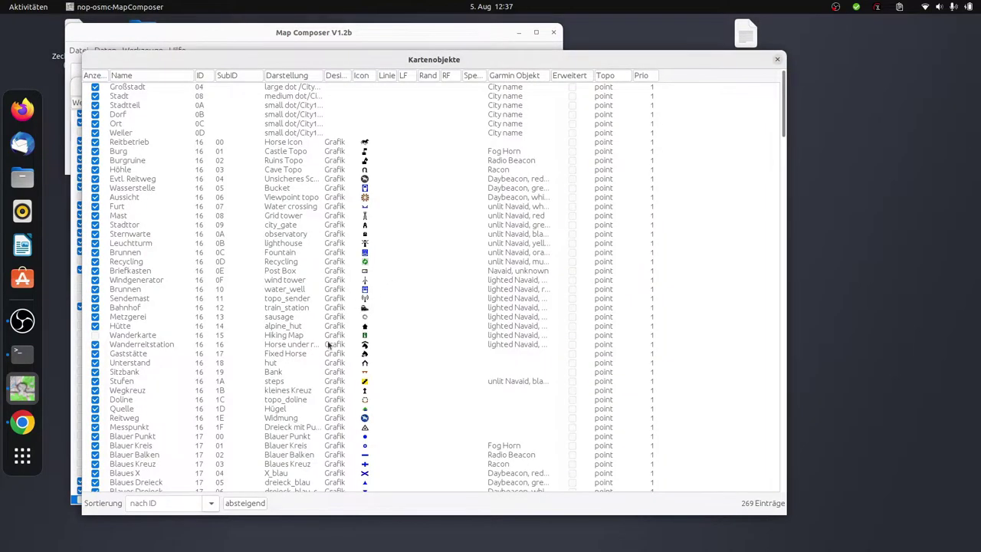
pyautogui.scroll(-17, 386, 346)
pyautogui.scroll(-20, 385, 350)
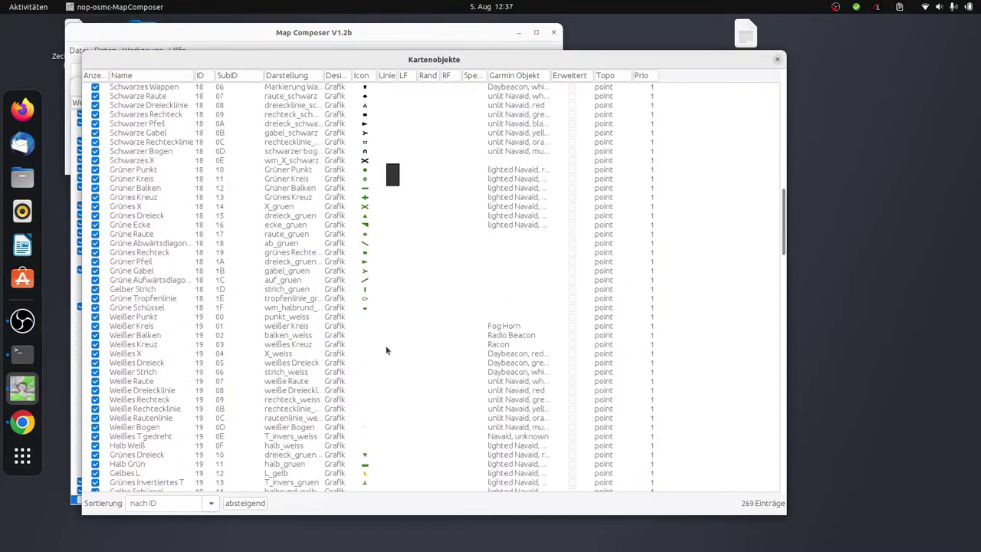
pyautogui.doubleClick(361, 197)
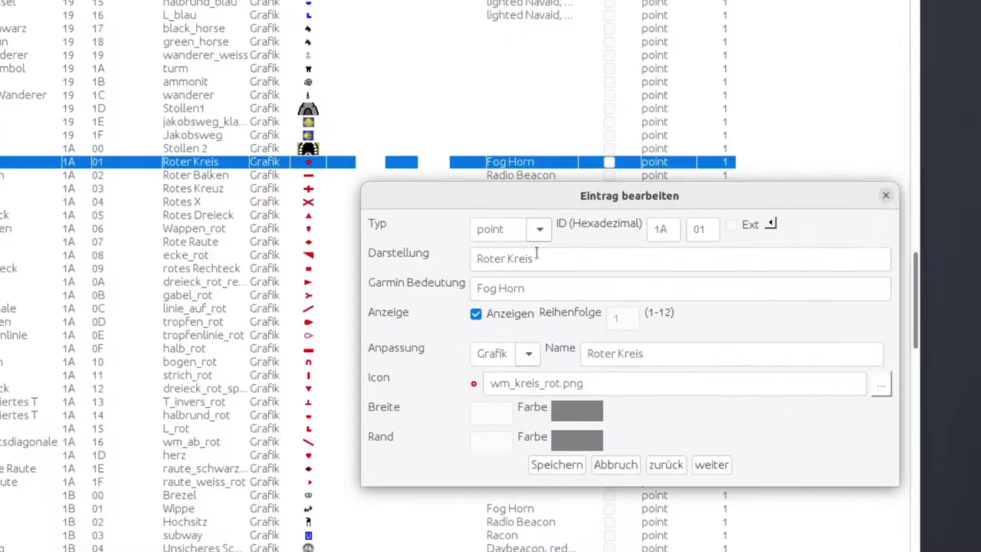
pyautogui.moveTo(535, 259); pyautogui.dragTo(390, 258)
pyautogui.write('Halde')
pyautogui.press('Tab')
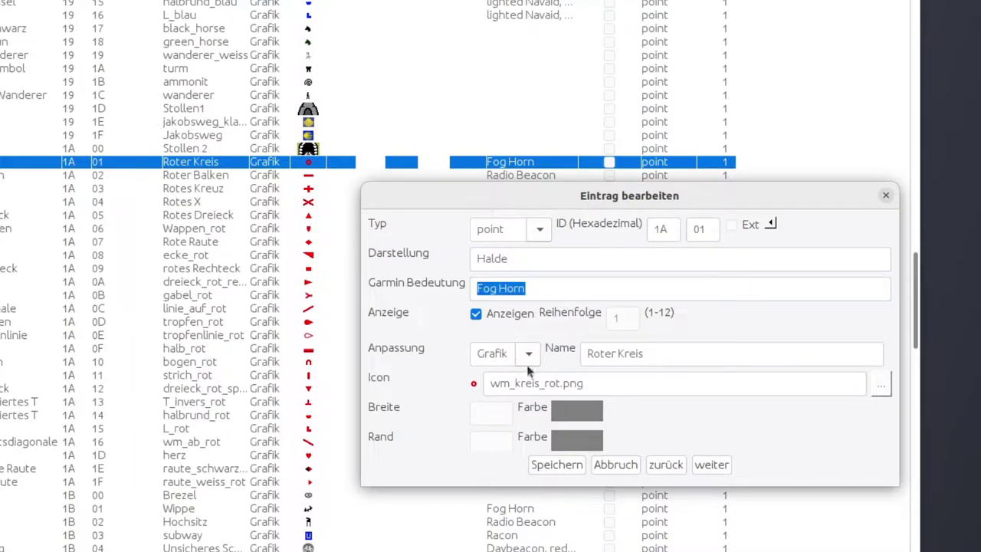
pyautogui.moveTo(658, 354); pyautogui.dragTo(487, 324)
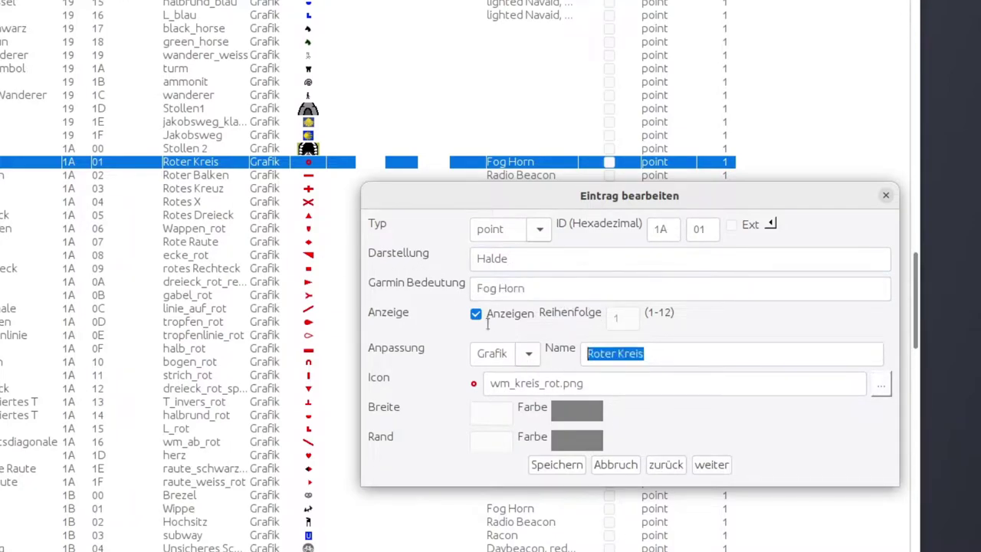
pyautogui.write('Ha')
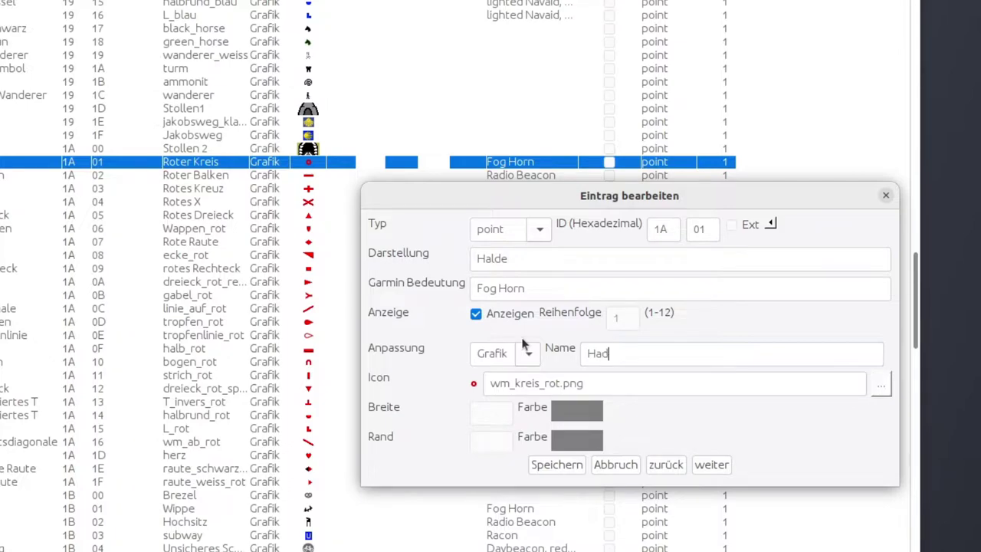
pyautogui.write('lde')
# - Assign the icon wm_bergwerk_halde.png to the Halde object, save the entry and close the map objects list
pyautogui.click(881, 384)
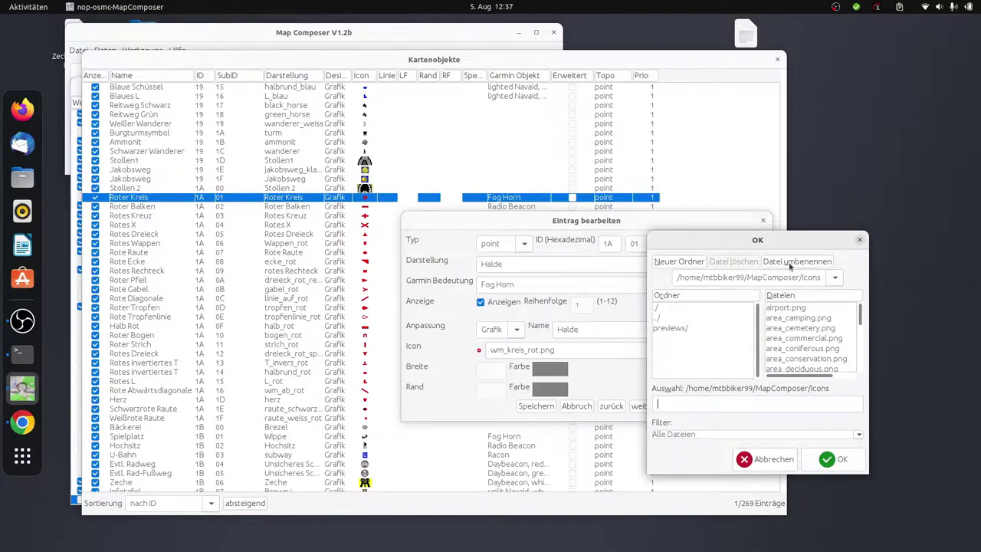
pyautogui.doubleClick(750, 240)
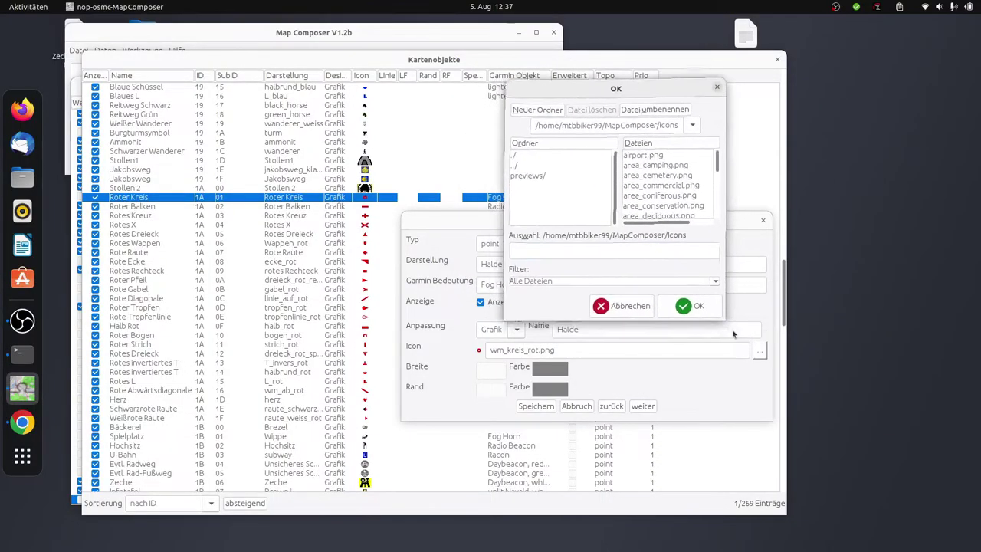
pyautogui.scroll(-20, 853, 279)
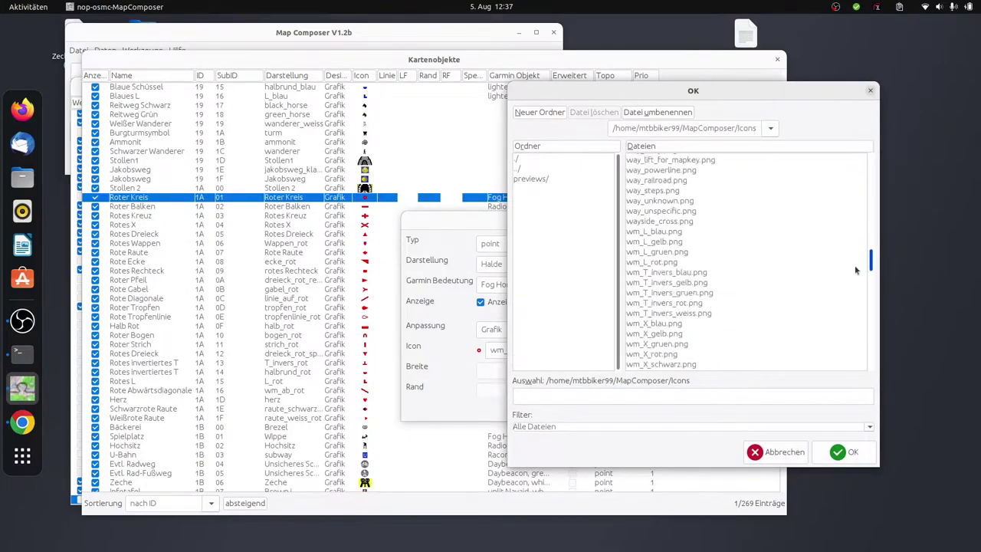
pyautogui.click(663, 269)
pyautogui.scroll(4, 671, 279)
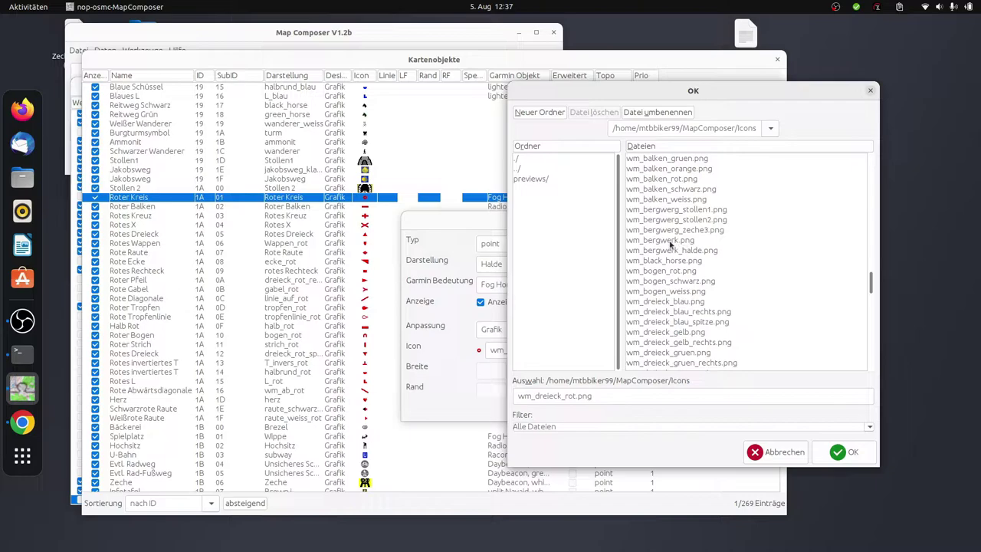
pyautogui.click(671, 239)
pyautogui.click(675, 252)
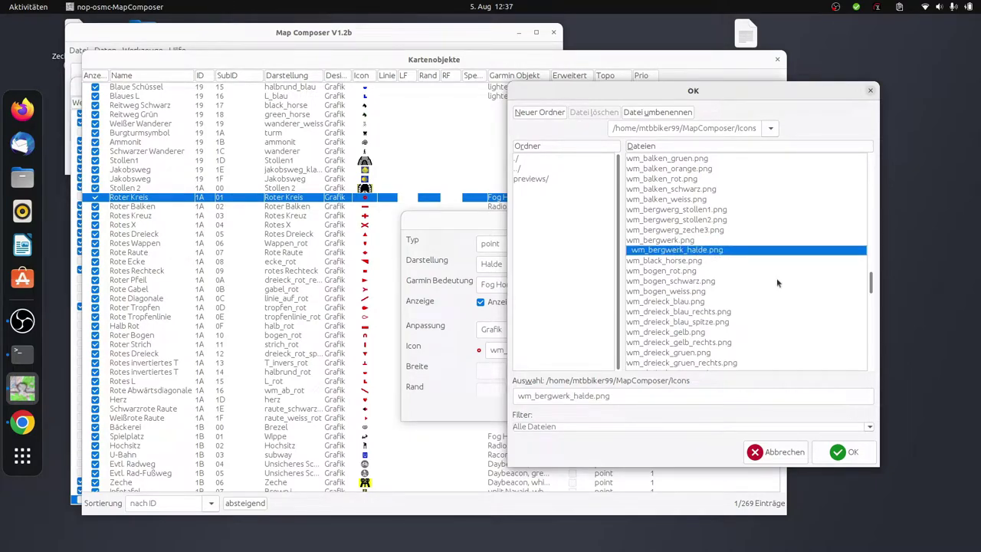
pyautogui.click(841, 452)
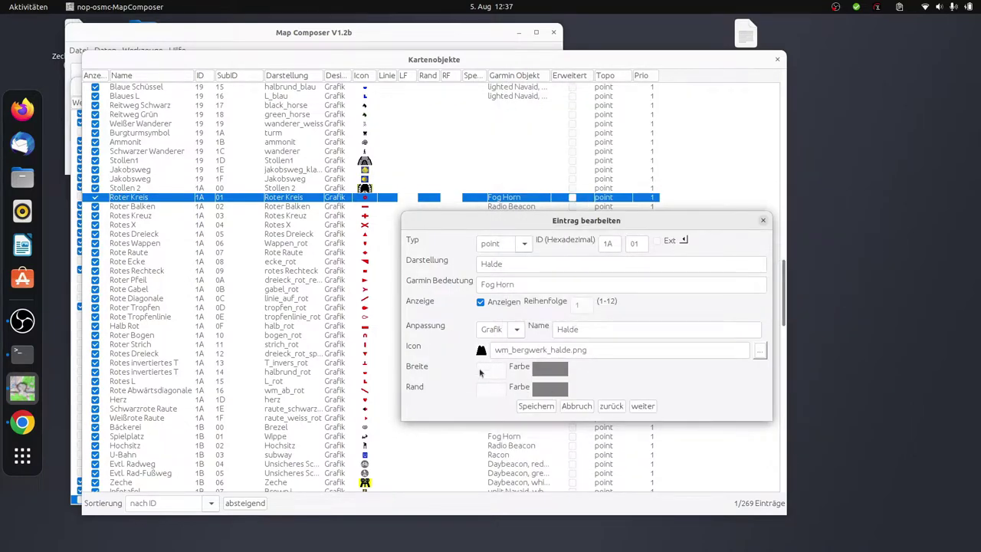
pyautogui.click(544, 407)
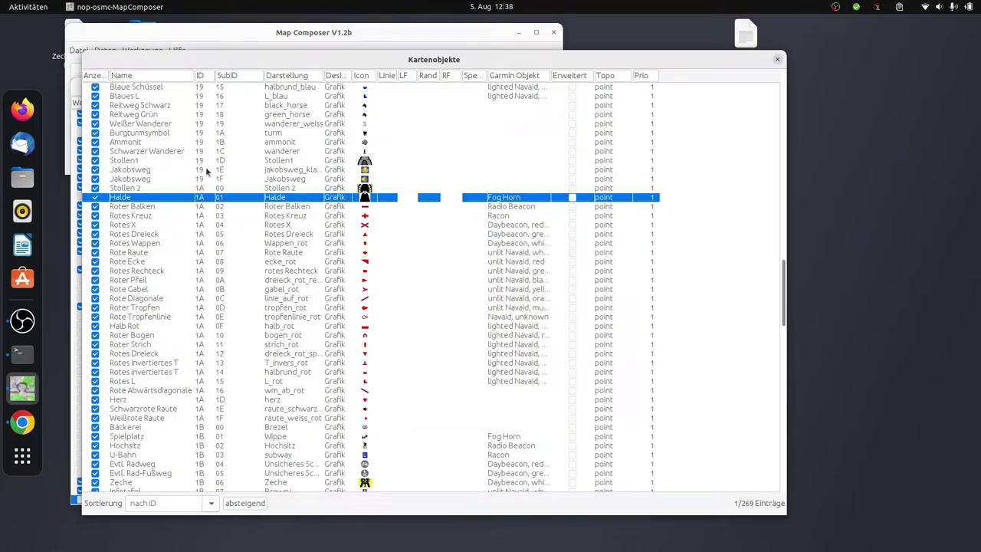
pyautogui.click(777, 61)
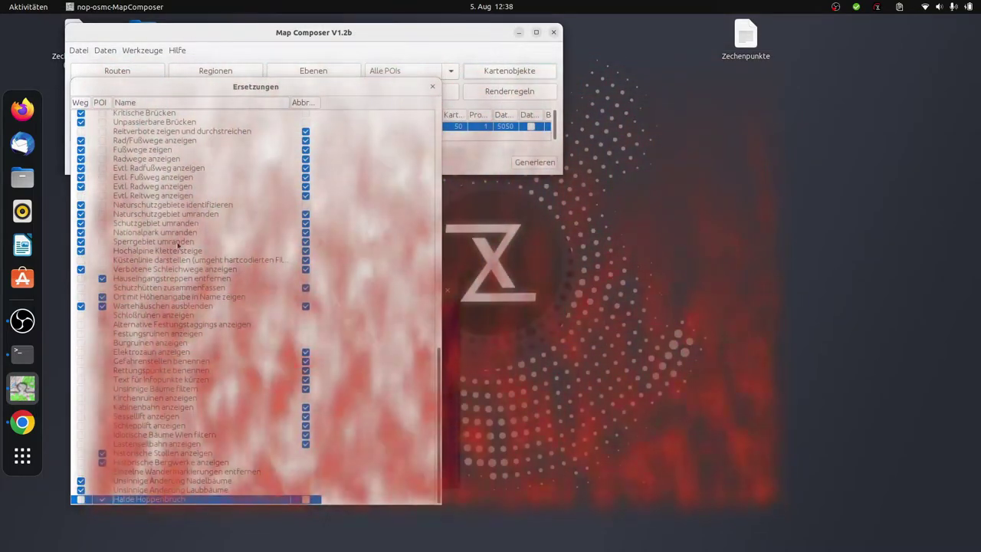
# - Open the render rules list and open the point rule aeroway = helipad for editing
pyautogui.click(507, 91)
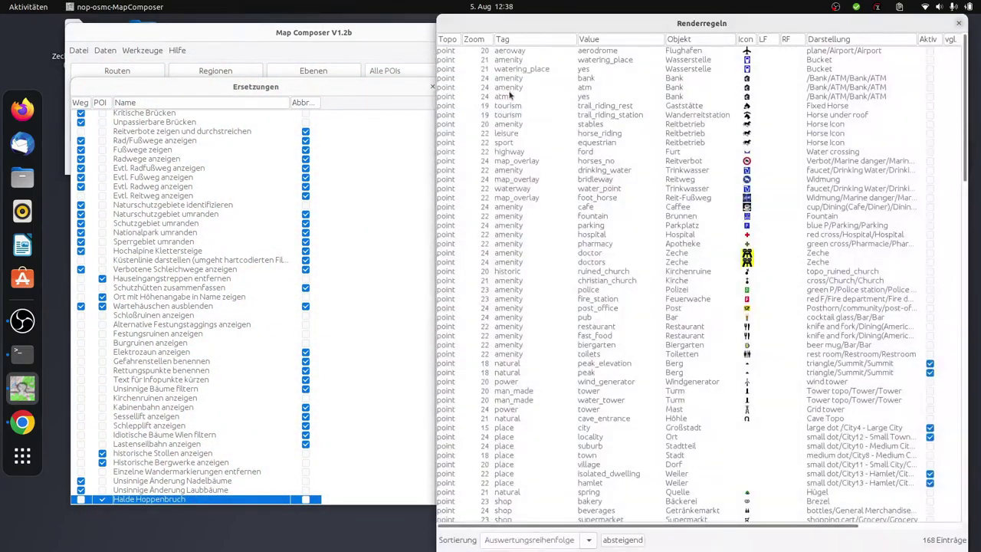
pyautogui.click(511, 476)
pyautogui.scroll(-20, 511, 475)
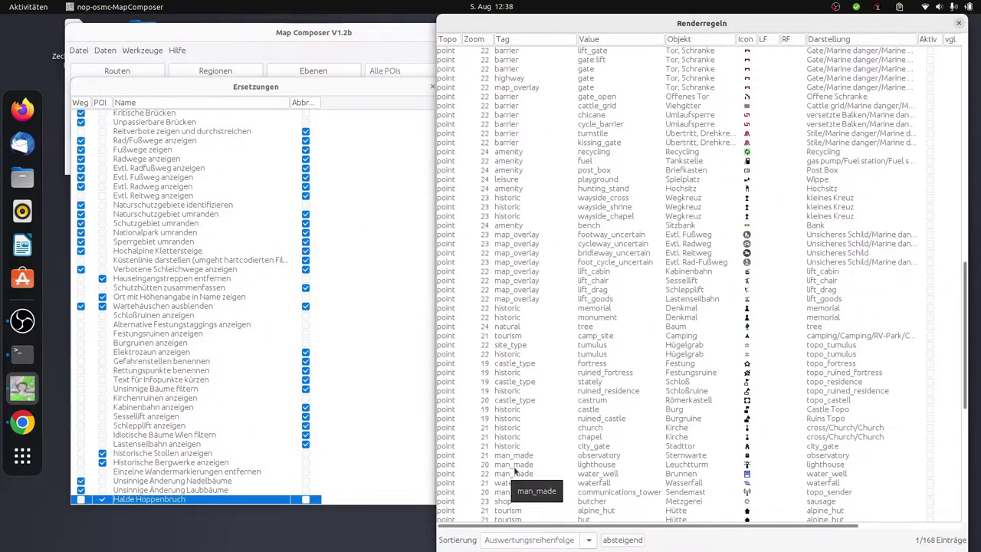
pyautogui.scroll(-12, 628, 491)
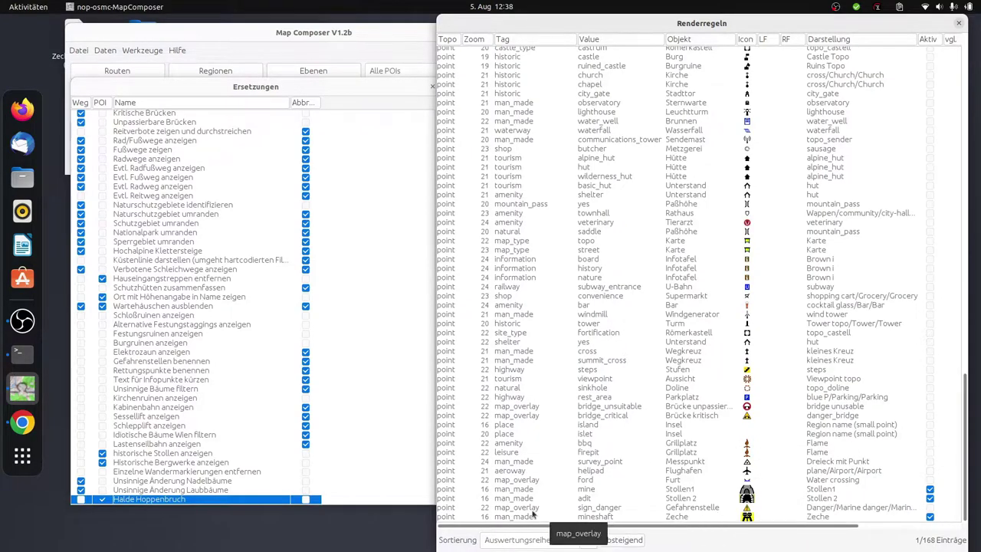
pyautogui.click(590, 481)
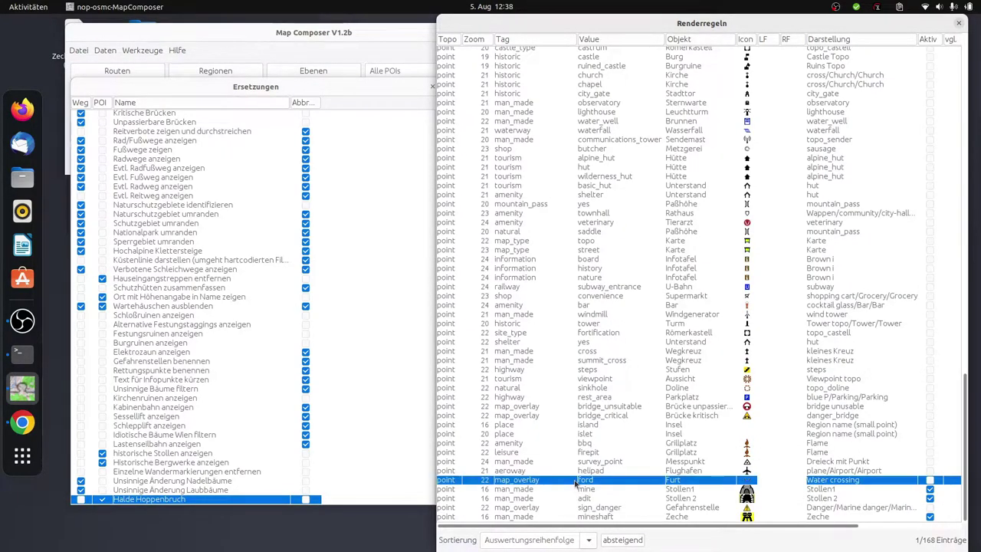
pyautogui.click(535, 471)
pyautogui.doubleClick(573, 473)
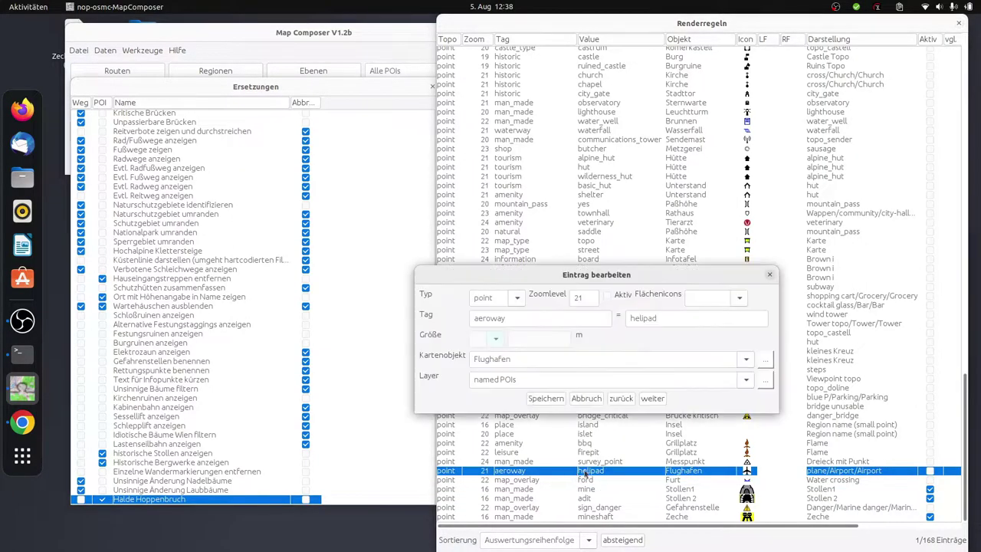
# - Replace the rule's tag and value with natural = halde
pyautogui.doubleClick(531, 320)
pyautogui.write('natural')
pyautogui.press('BackSpace')
pyautogui.press('BackSpace')
pyautogui.press('BackSpace')
pyautogui.write('alde')
# - Assign the map object Halde to the natural = halde rule
pyautogui.click(746, 362)
pyautogui.scroll(-3, 633, 450)
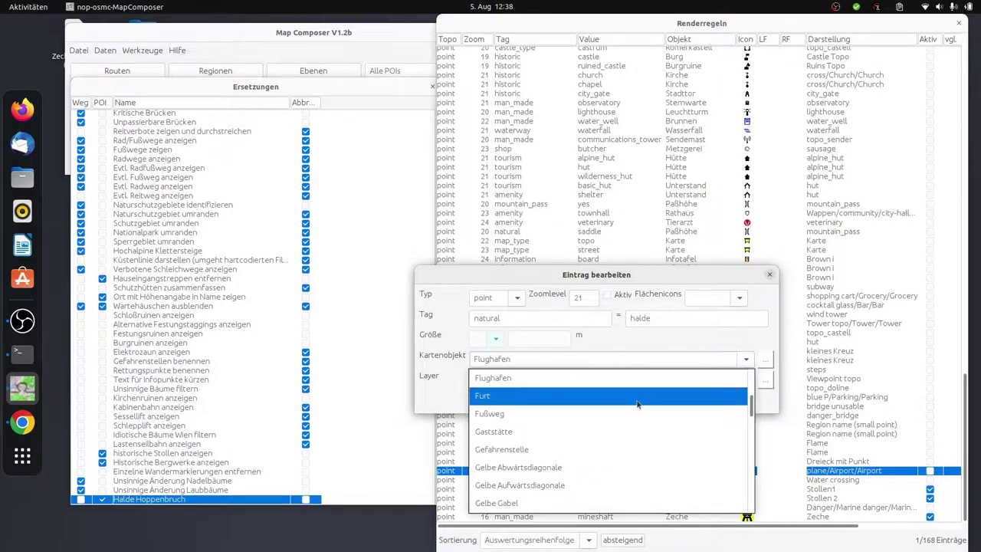
pyautogui.scroll(-10, 633, 447)
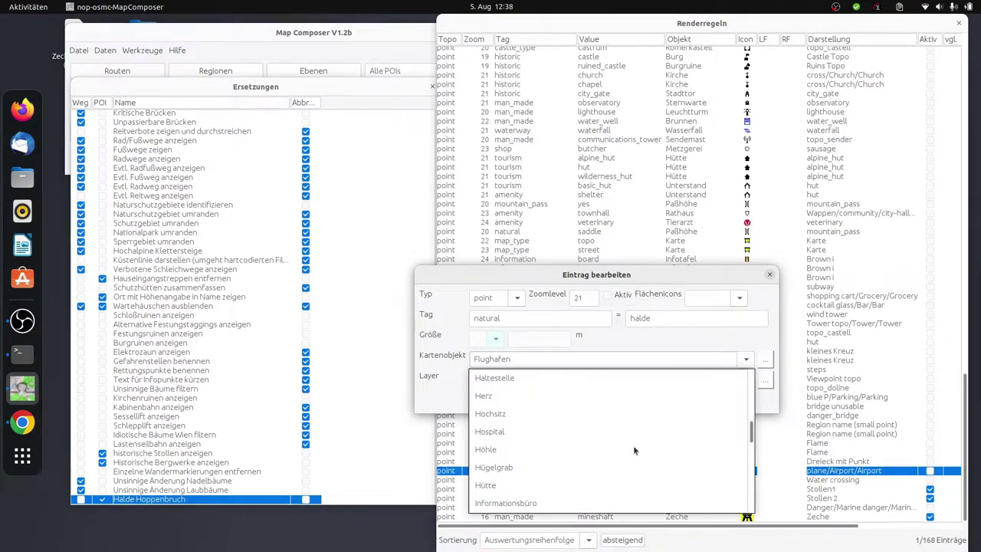
pyautogui.scroll(3, 547, 418)
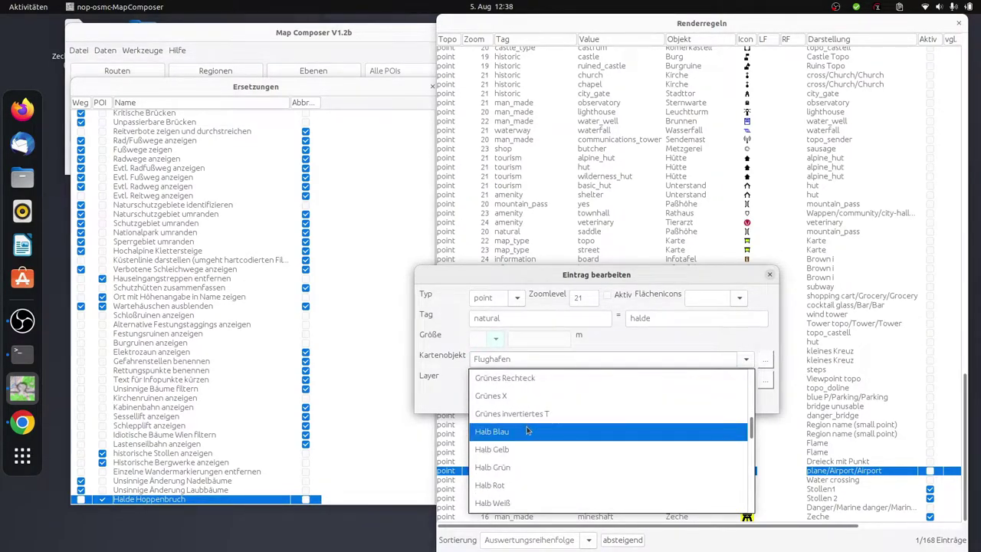
pyautogui.scroll(-3, 513, 448)
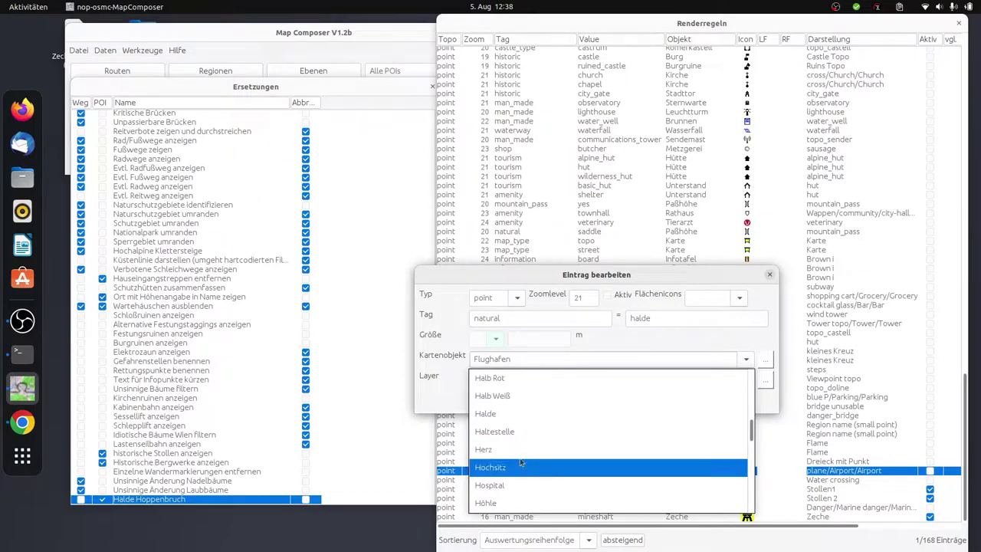
pyautogui.click(498, 416)
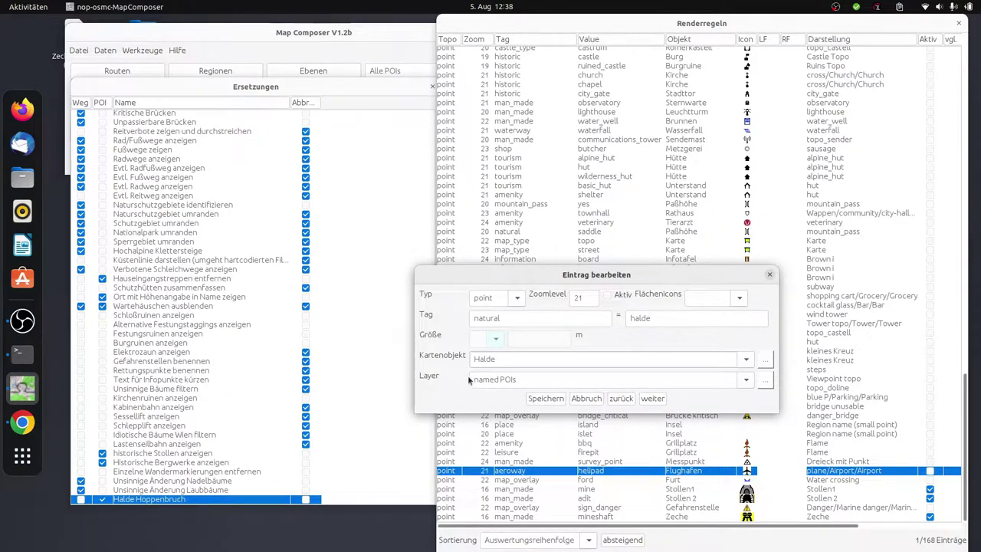
# - Set the rule's layer to topo symbols named, check that layer's entry and save the rule
pyautogui.click(745, 379)
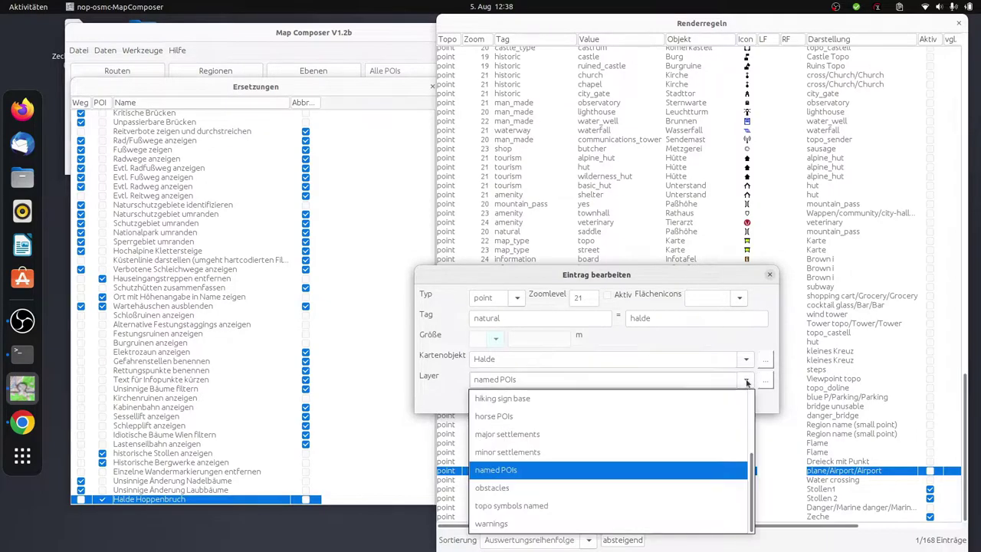
pyautogui.click(555, 507)
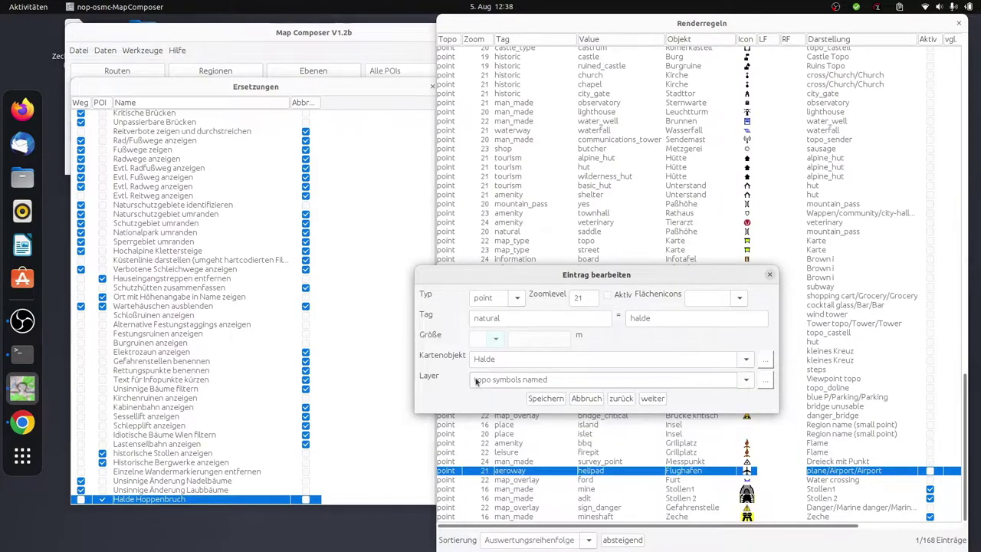
pyautogui.click(765, 382)
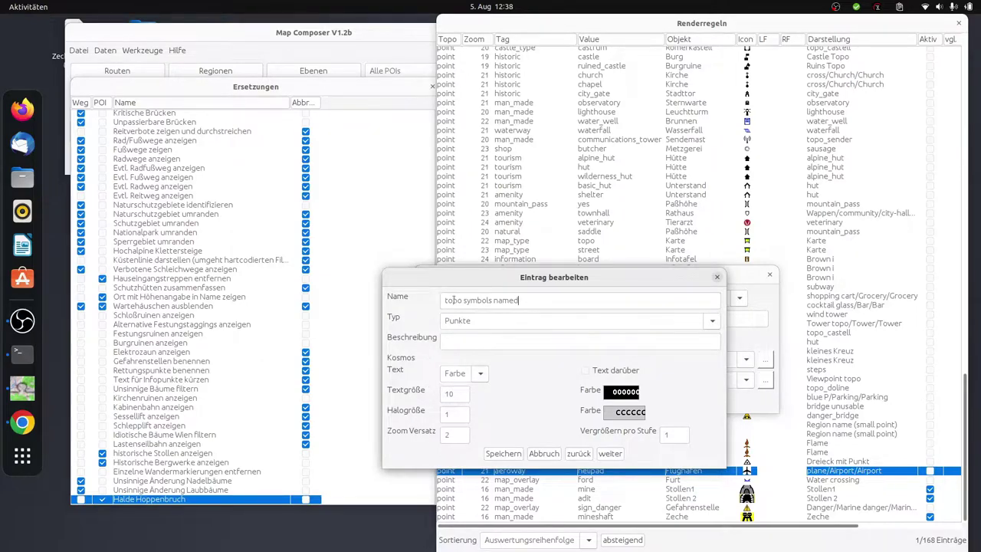
pyautogui.click(516, 448)
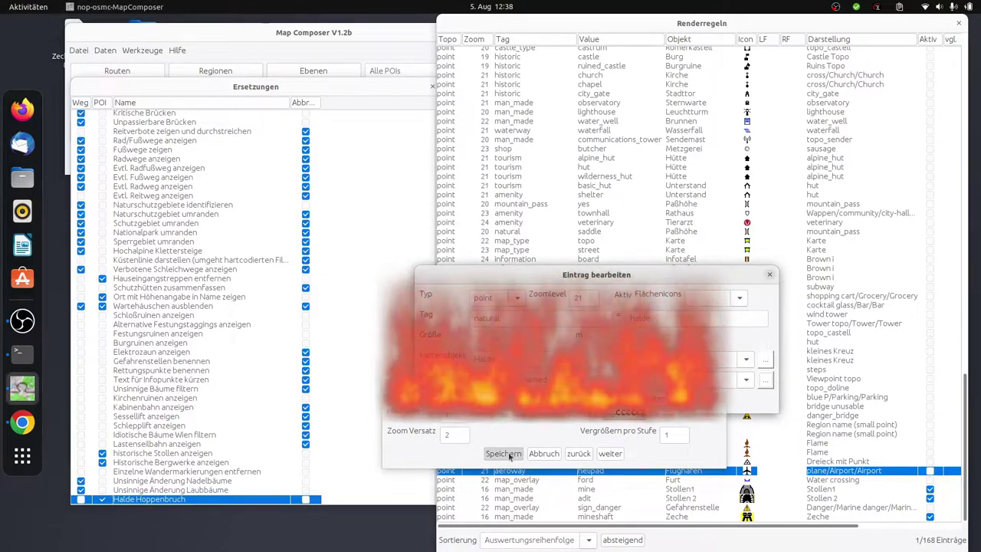
pyautogui.click(545, 399)
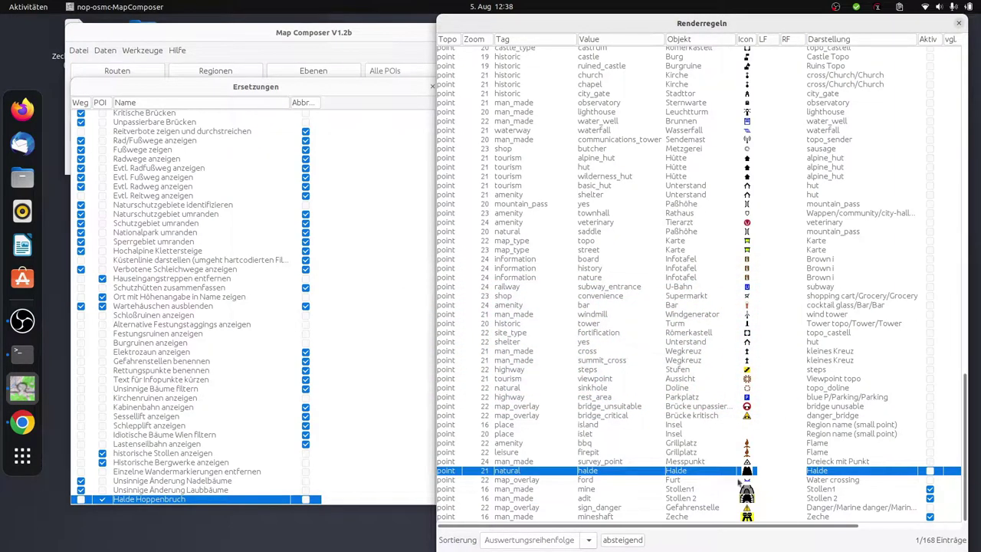
# - Activate the natural = halde render rule, save it and close the render rules list
pyautogui.doubleClick(930, 473)
pyautogui.click(607, 295)
pyautogui.click(545, 398)
pyautogui.click(959, 25)
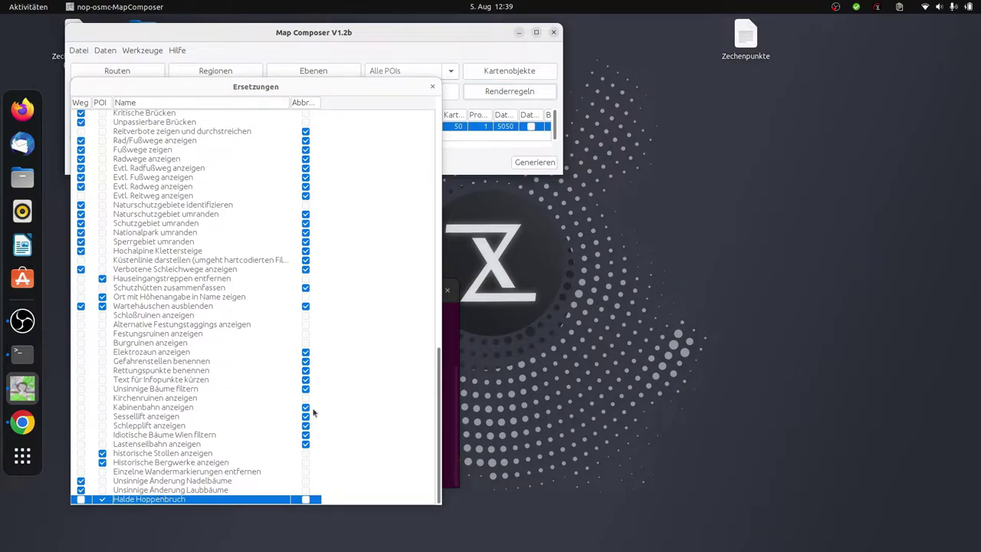
# - Close the replacements list and save the changes without quitting Map Composer
pyautogui.click(432, 87)
pyautogui.click(78, 50)
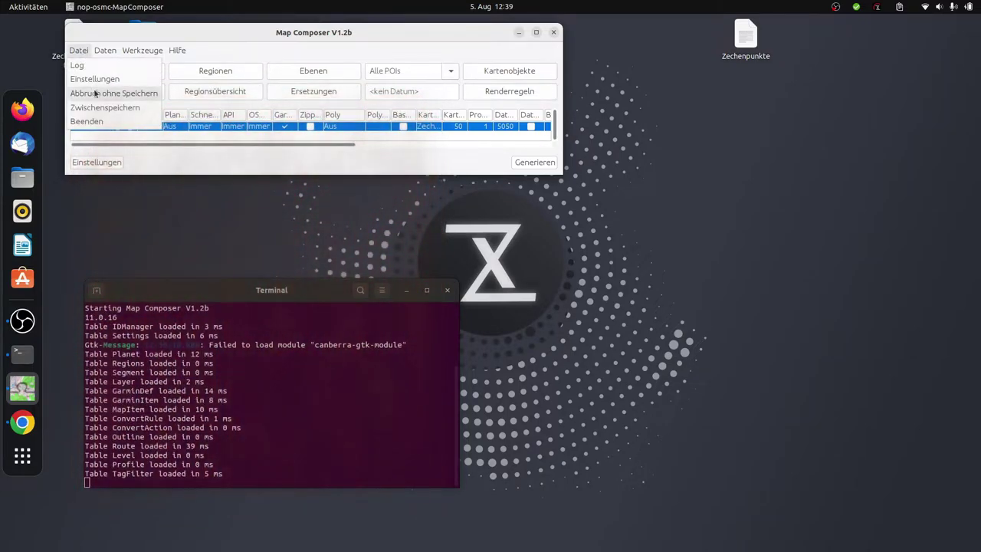
pyautogui.click(103, 107)
# - Select the region Zeche_Kleingebiet, review the actions and parameters of the Zechen-Map_V1_0 profile and save it
pyautogui.doubleClick(115, 125)
pyautogui.click(195, 222)
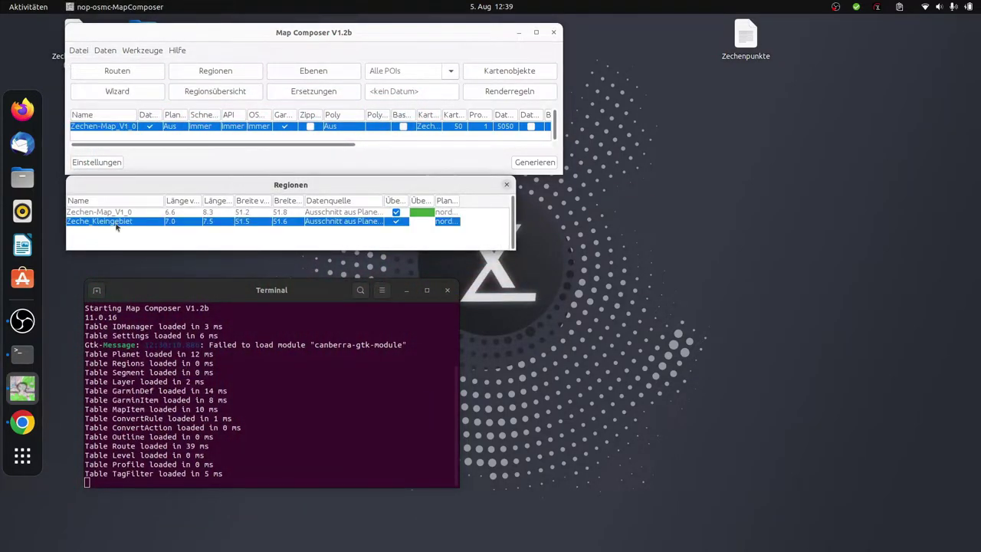
pyautogui.doubleClick(117, 126)
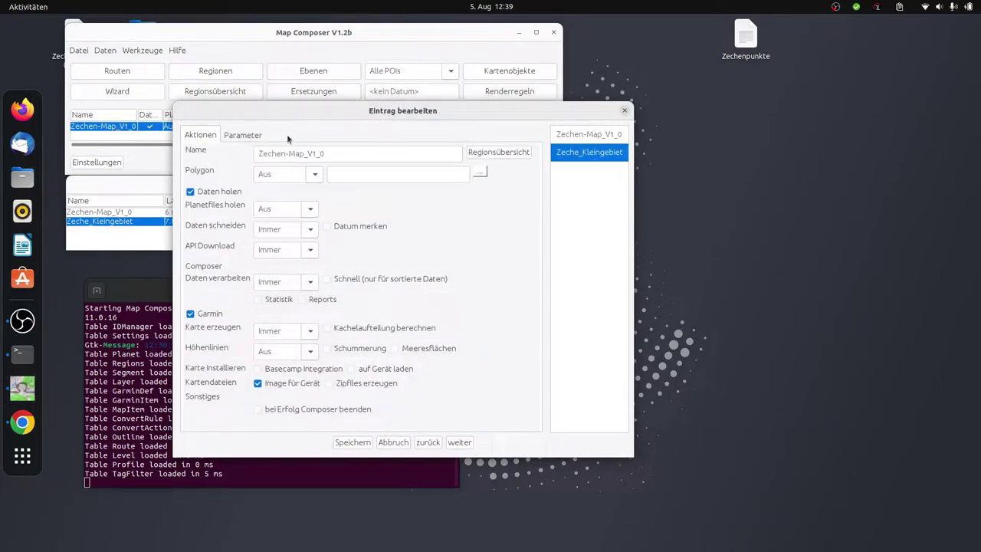
pyautogui.click(248, 139)
pyautogui.click(201, 135)
pyautogui.click(346, 443)
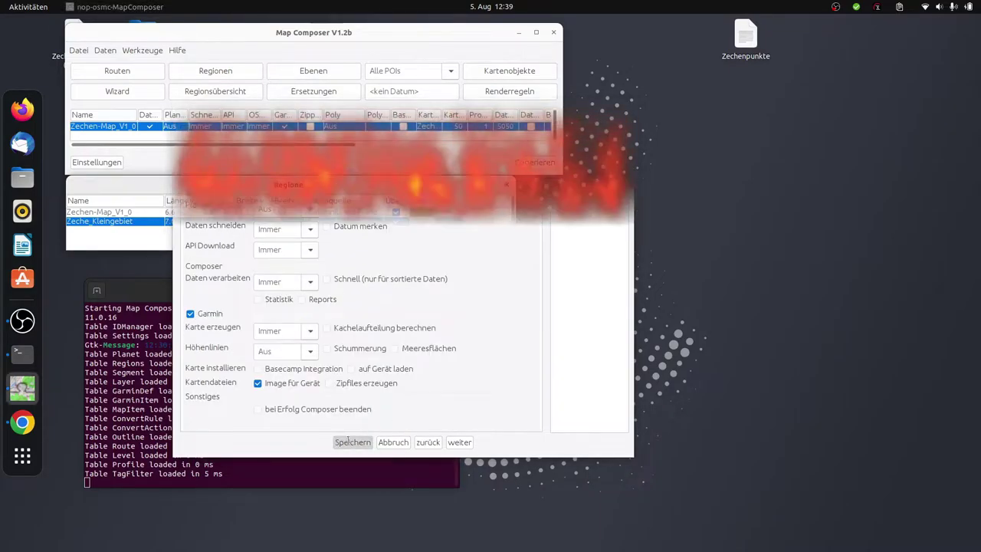
# - Show the log and generate the Zechen-Map_V1_0 map
pyautogui.click(78, 50)
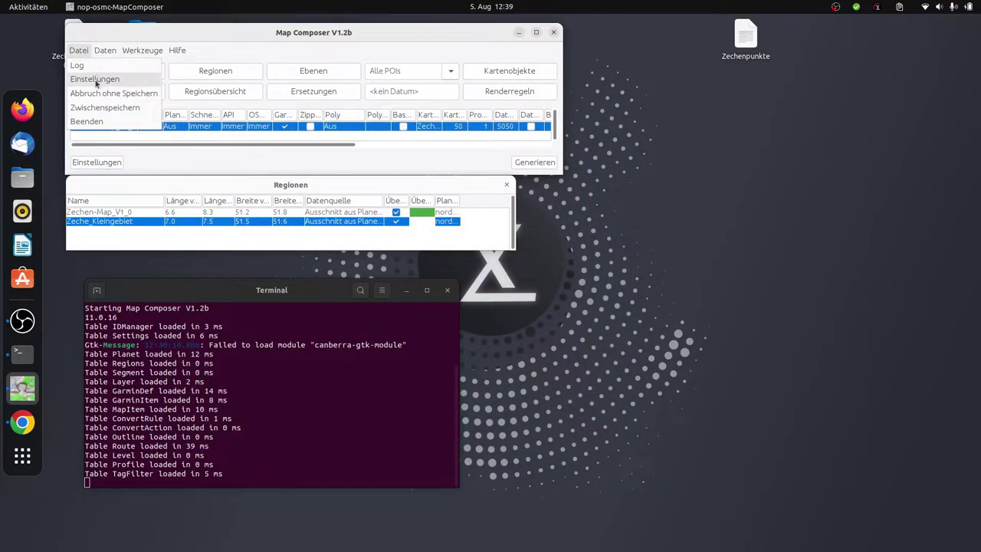
pyautogui.click(76, 65)
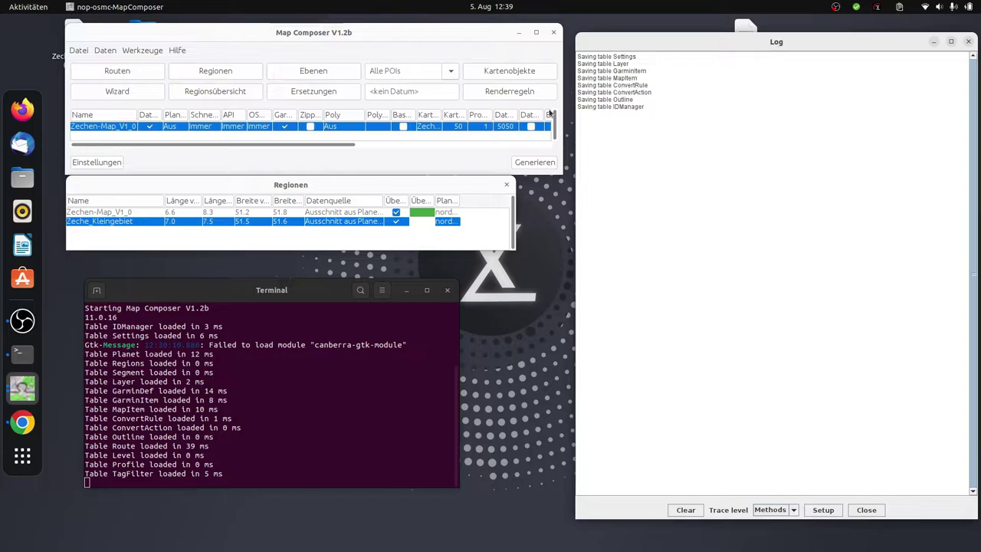
pyautogui.click(538, 164)
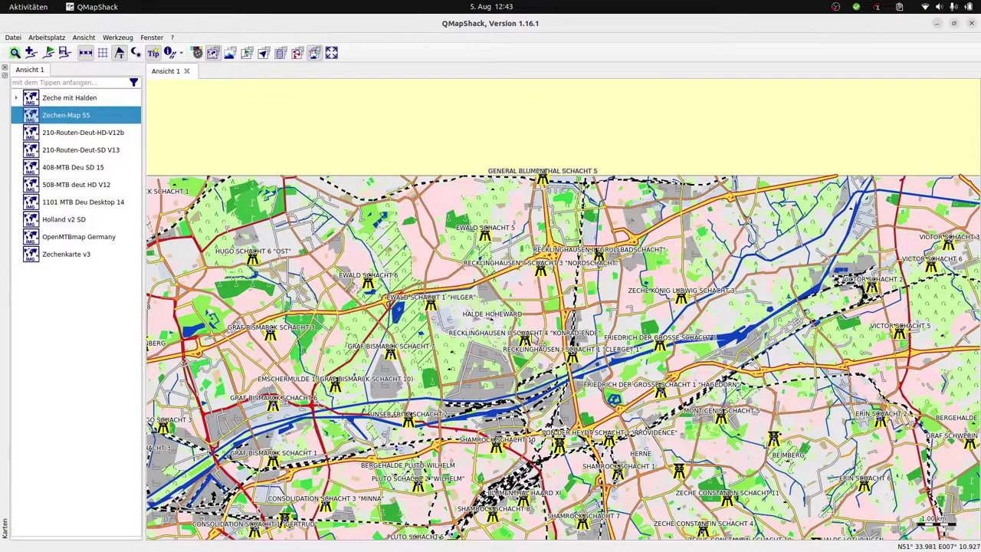
# - In QMapShack, examine how Halde Hoppenbruch is displayed on the Zechen-Map 55 map
pyautogui.scroll(2, 524, 340)
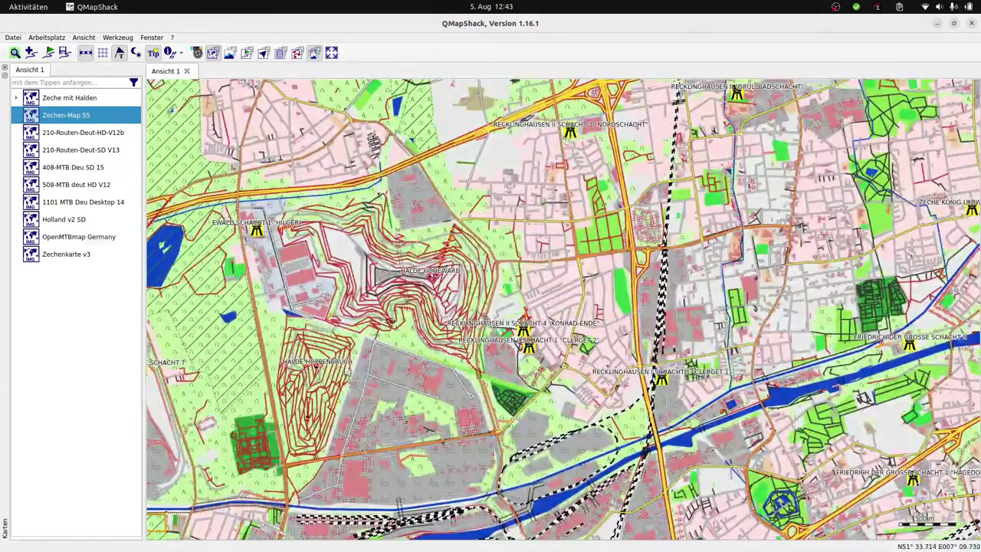
pyautogui.scroll(3, 295, 399)
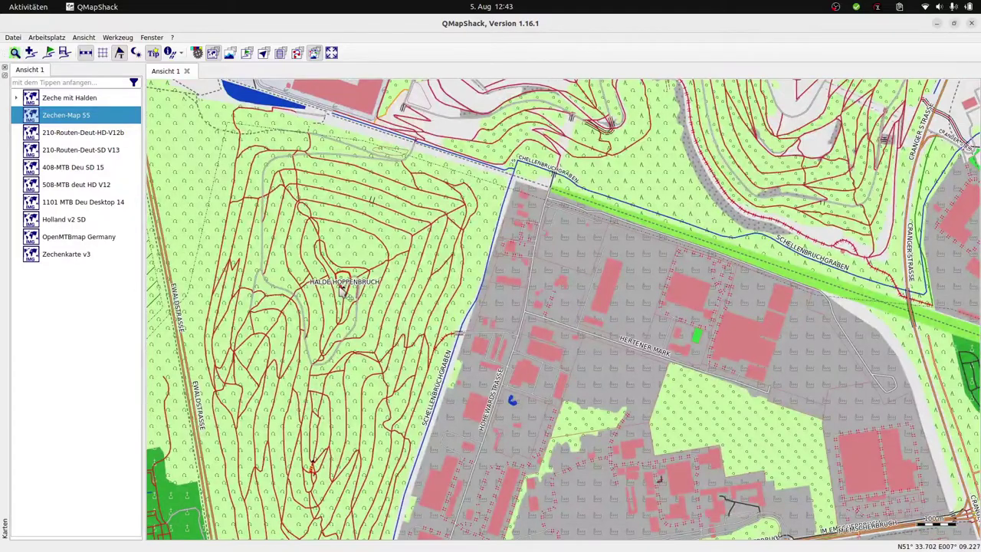
pyautogui.scroll(3, 345, 295)
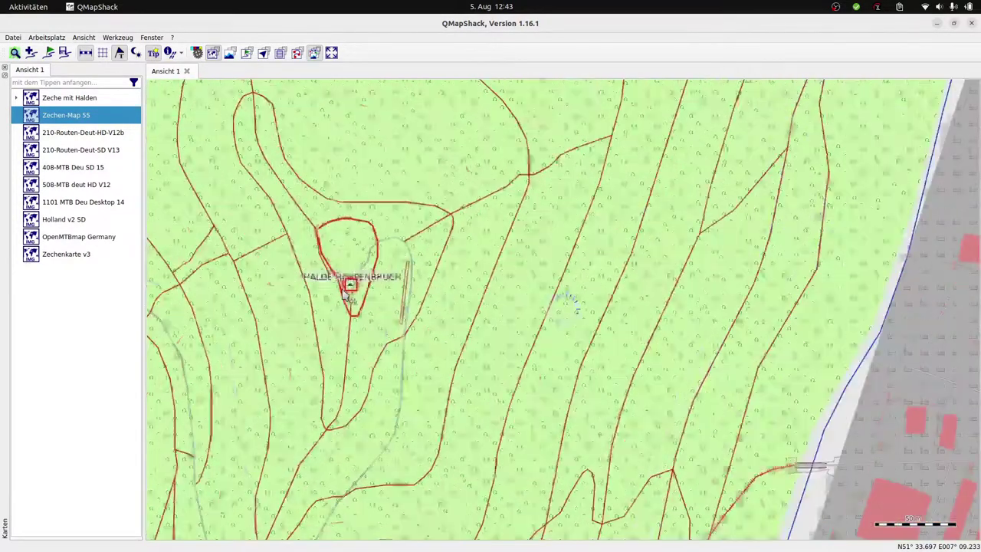
pyautogui.scroll(-6, 345, 295)
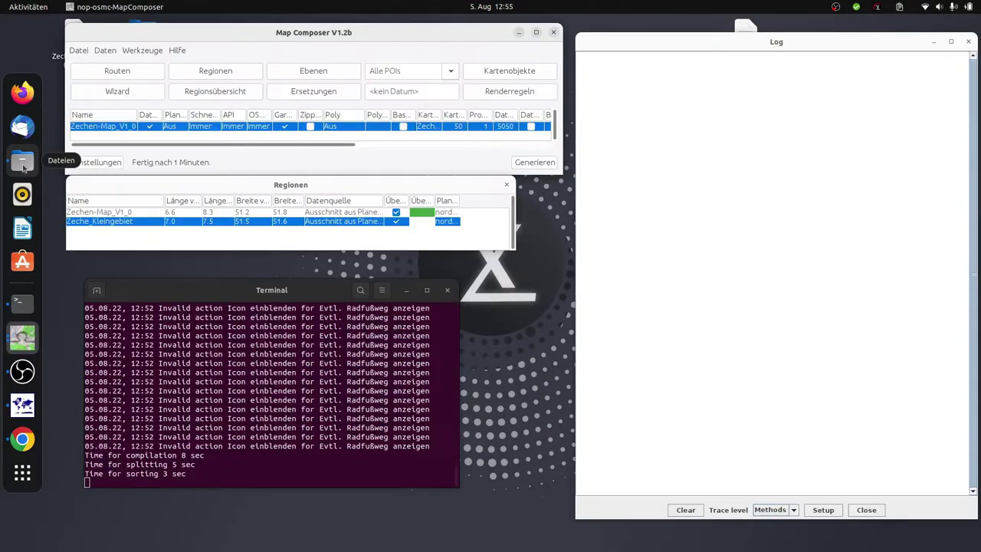
# - Switch to the file manager and open the garmin folder inside MapComposer in the home directory
pyautogui.click(22, 158)
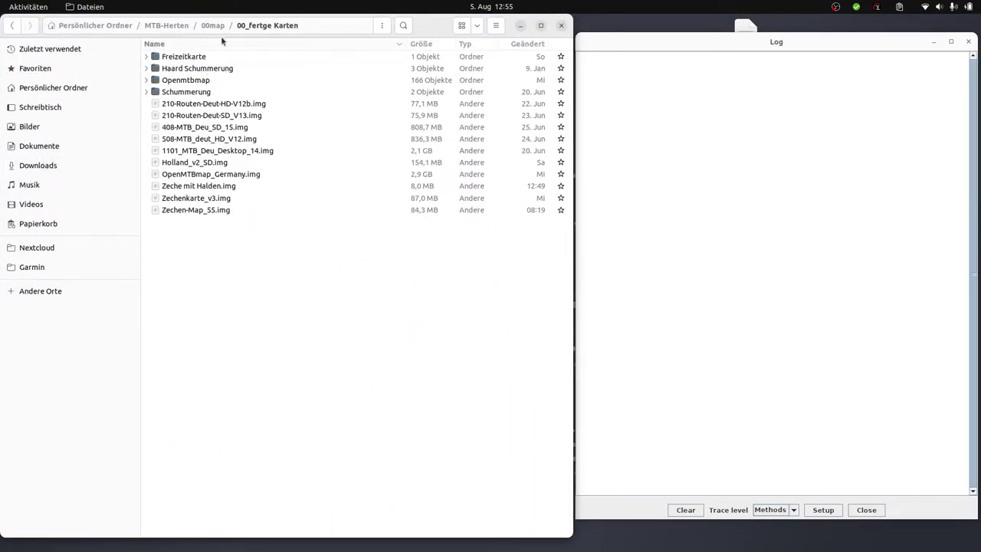
pyautogui.click(107, 26)
pyautogui.doubleClick(188, 92)
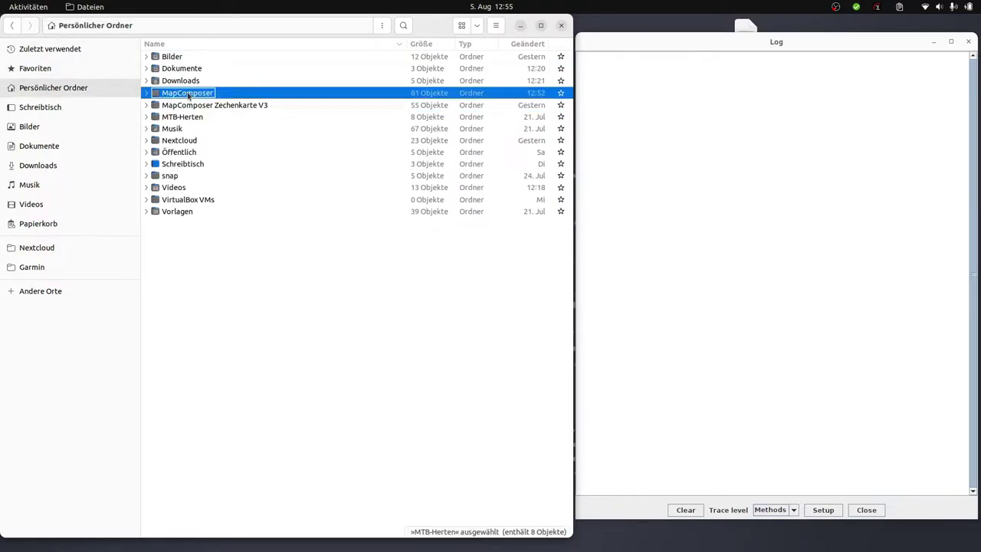
pyautogui.doubleClick(183, 82)
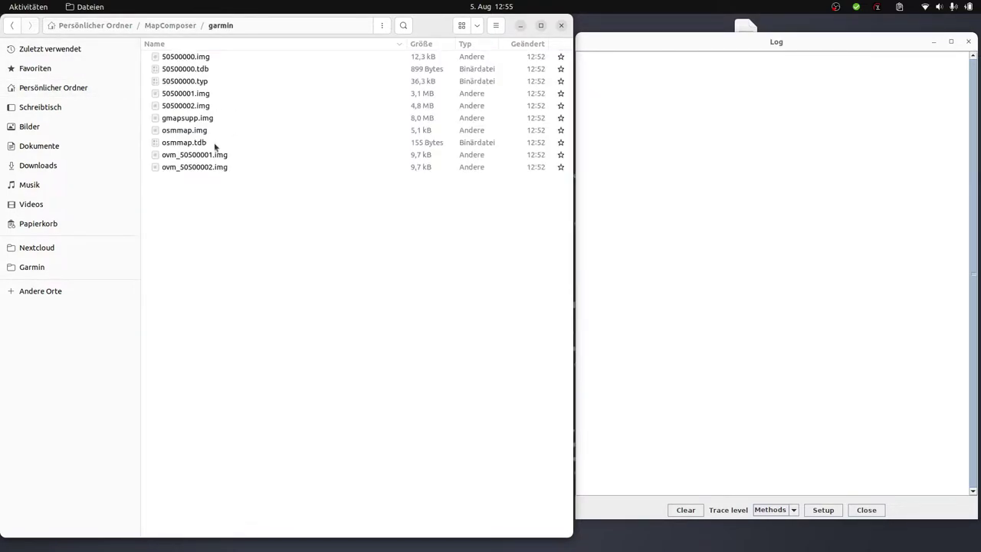
# - Rename gmapsupp.img to Zeche mit Halden.img
pyautogui.click(204, 118)
pyautogui.press('F2')
pyautogui.write('Zeche mit Halden.img')
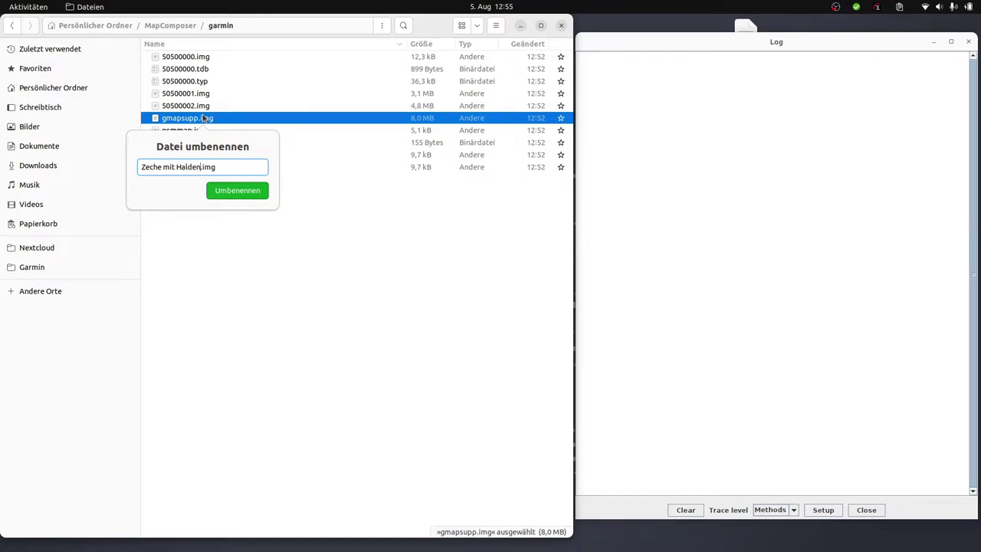
pyautogui.press('Return')
pyautogui.click(877, 7)
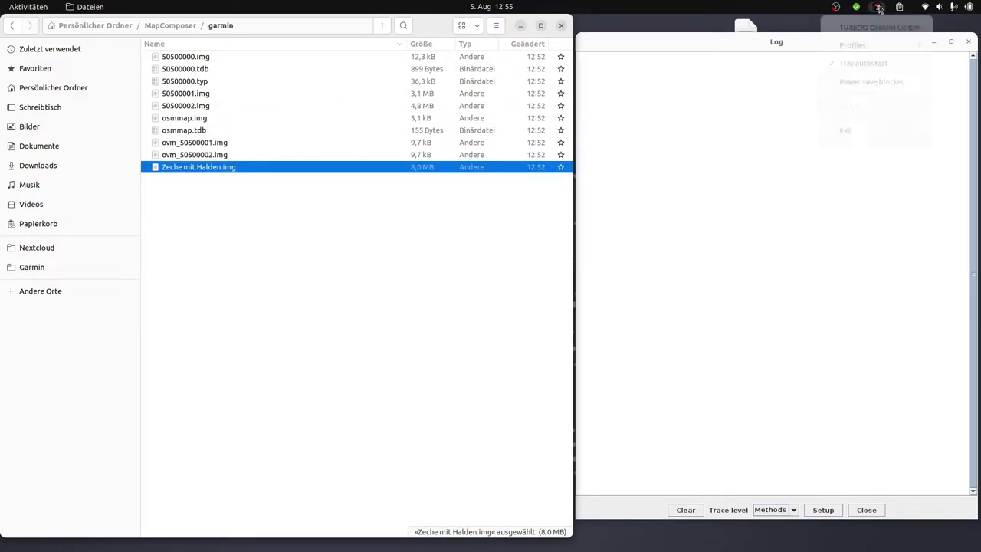
pyautogui.click(871, 47)
pyautogui.click(750, 157)
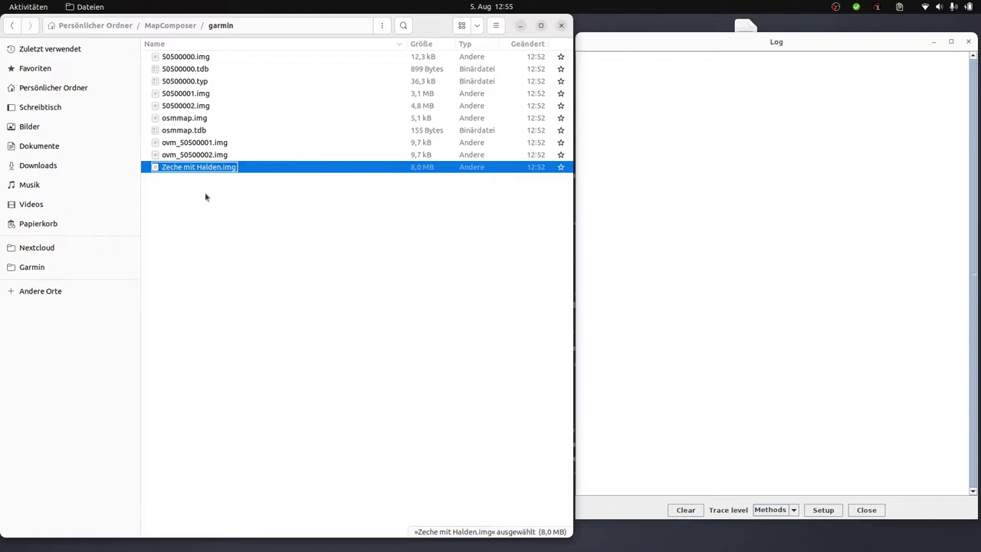
# - Copy Zeche mit Halden.img from the garmin folder into MTB-Herten/00map/00_fertge Karten, replacing the existing file
pyautogui.rightClick(210, 167)
pyautogui.press('Escape')
pyautogui.hotkey('alt', 'Up')
pyautogui.hotkey('alt', 'Up')
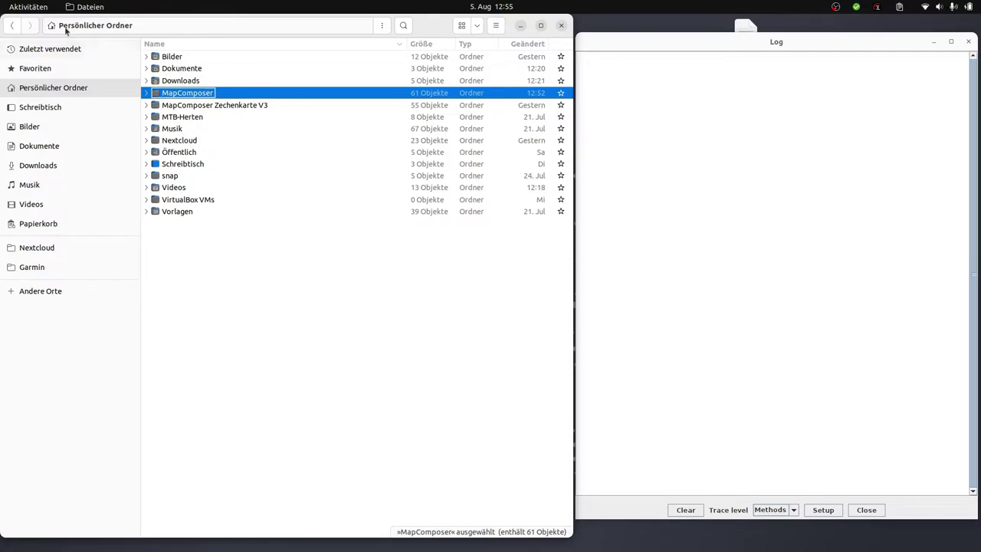
pyautogui.doubleClick(184, 116)
pyautogui.doubleClick(187, 60)
pyautogui.doubleClick(192, 58)
pyautogui.rightClick(215, 318)
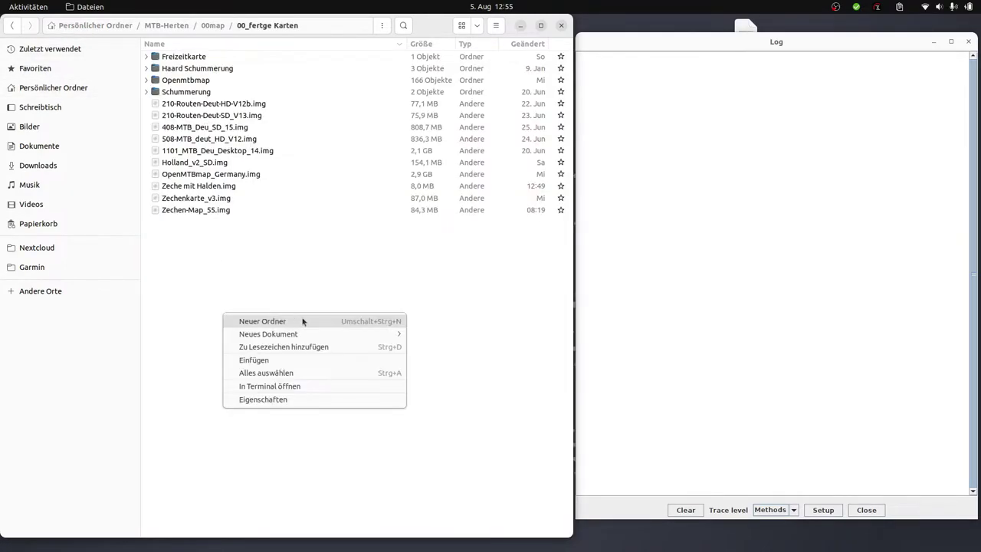
pyautogui.click(307, 360)
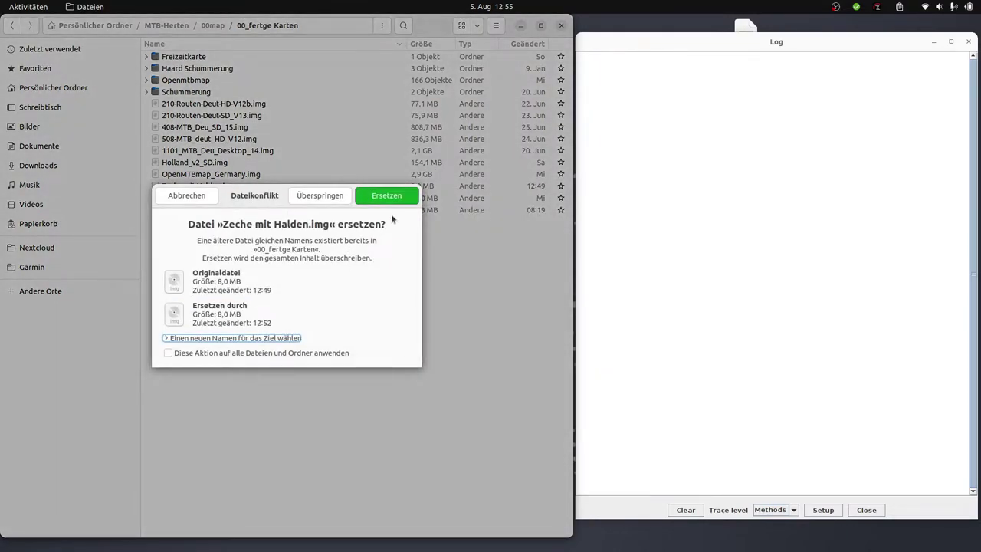
pyautogui.click(393, 204)
# - Switch to QMapShack, reload the maps and activate the Zeche mit Halden map
pyautogui.moveTo(4, 287)
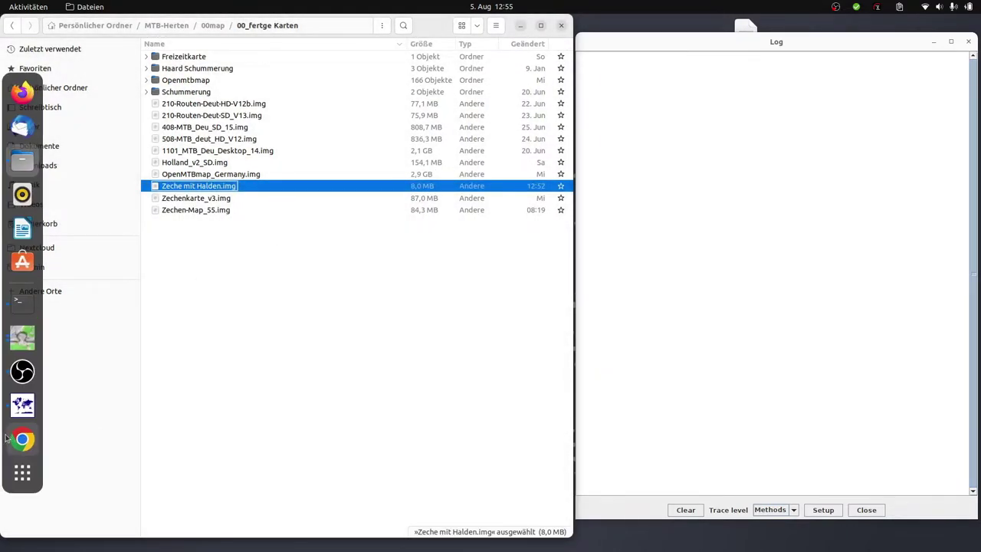
pyautogui.click(22, 405)
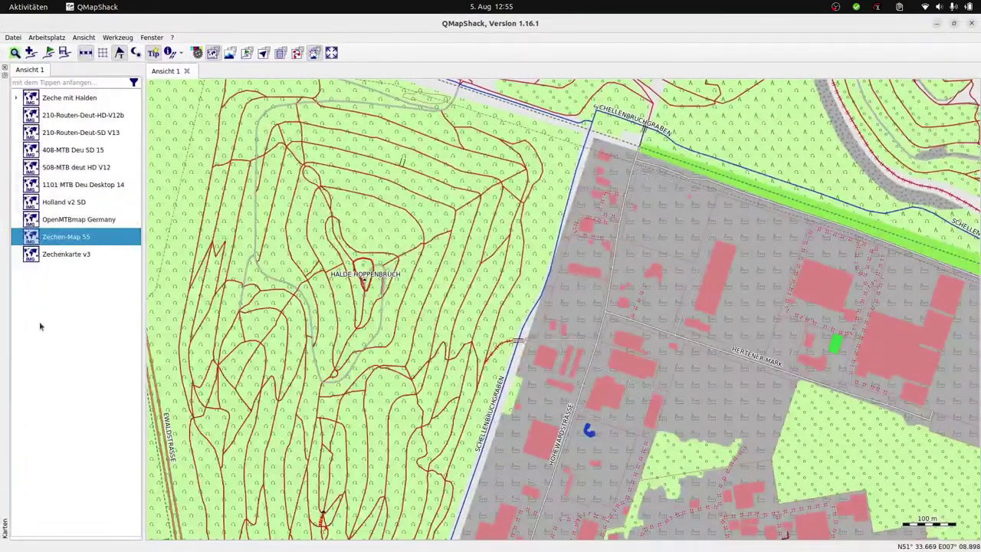
pyautogui.rightClick(41, 324)
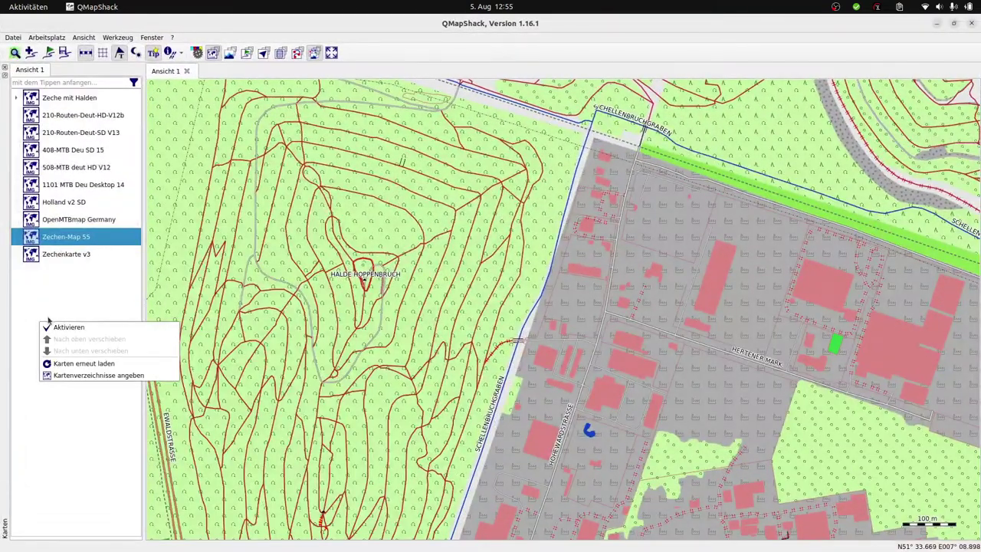
pyautogui.click(91, 363)
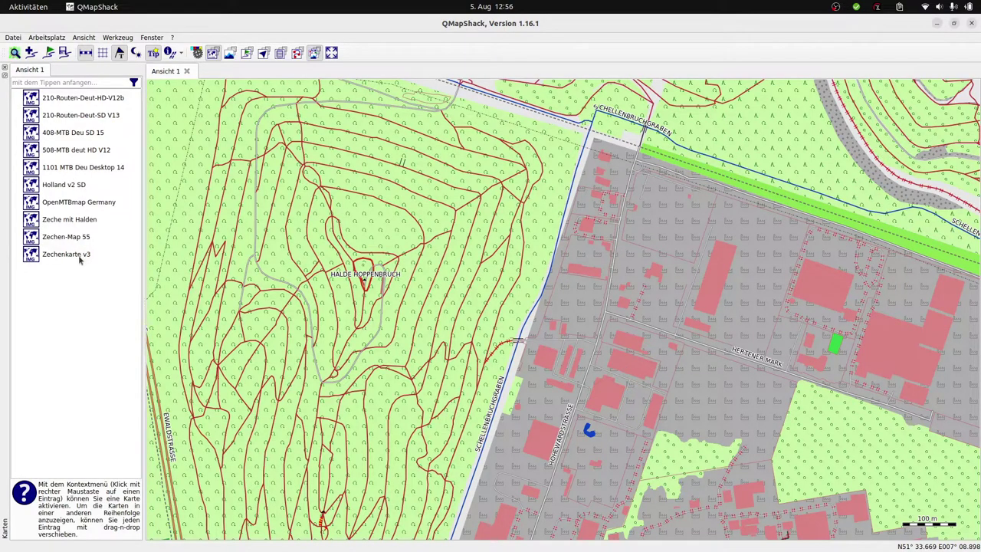
pyautogui.click(84, 223)
pyautogui.rightClick(86, 222)
pyautogui.click(89, 223)
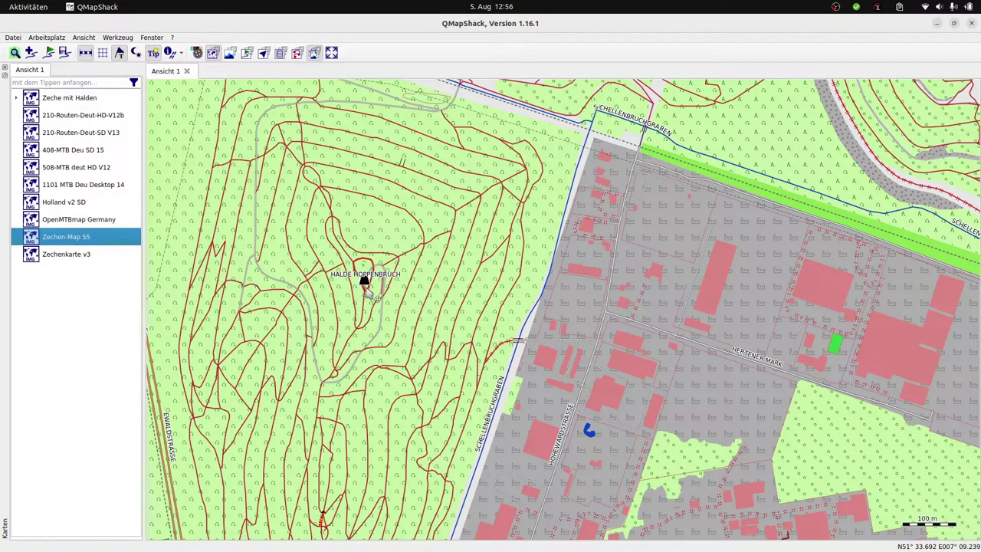
# - Examine how Halde Hoppenbruch is displayed at different zoom levels, and compare it with Halde Hoheward and the Kloppersberg
pyautogui.scroll(-4, 367, 282)
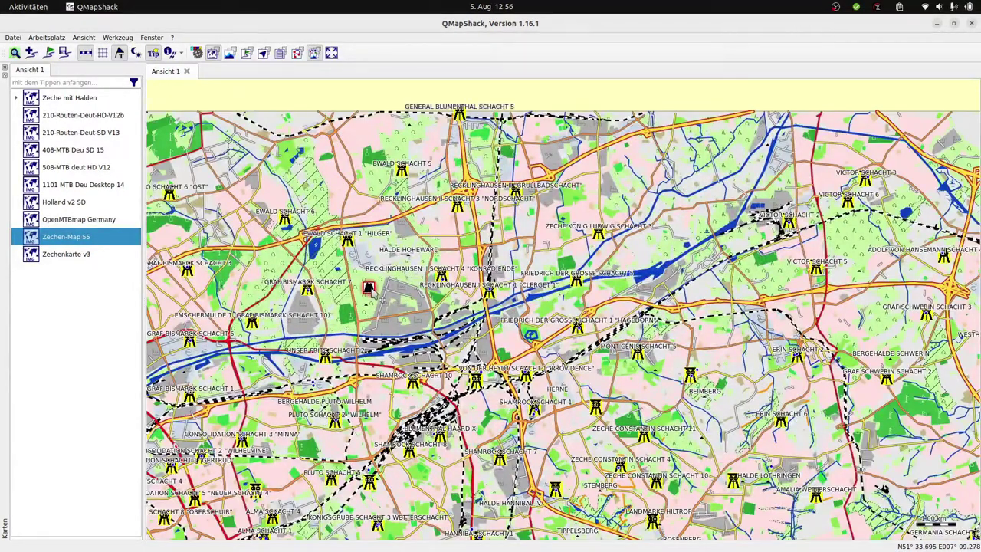
pyautogui.scroll(4, 372, 297)
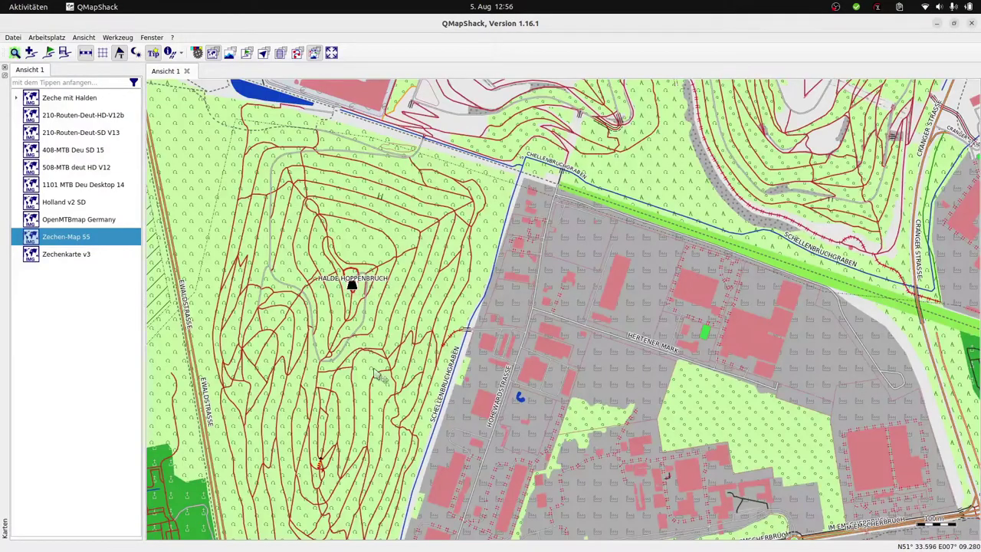
pyautogui.moveTo(501, 180); pyautogui.dragTo(451, 388)
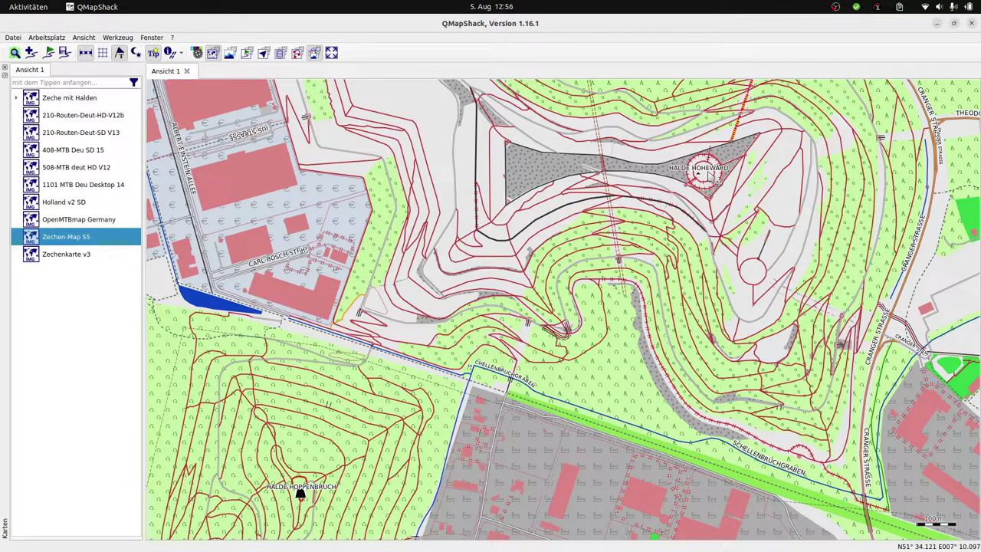
pyautogui.moveTo(316, 490); pyautogui.dragTo(415, 344)
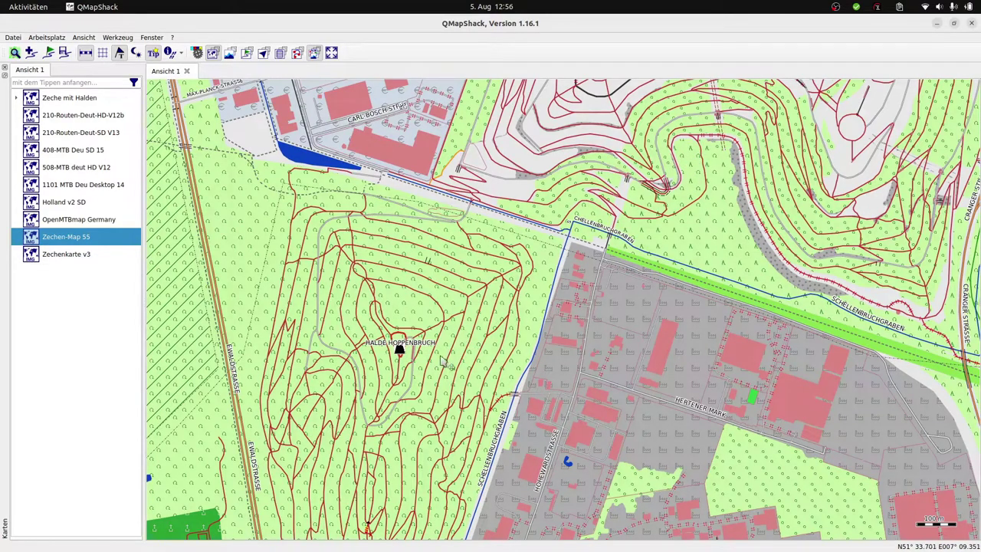
pyautogui.scroll(-3, 405, 364)
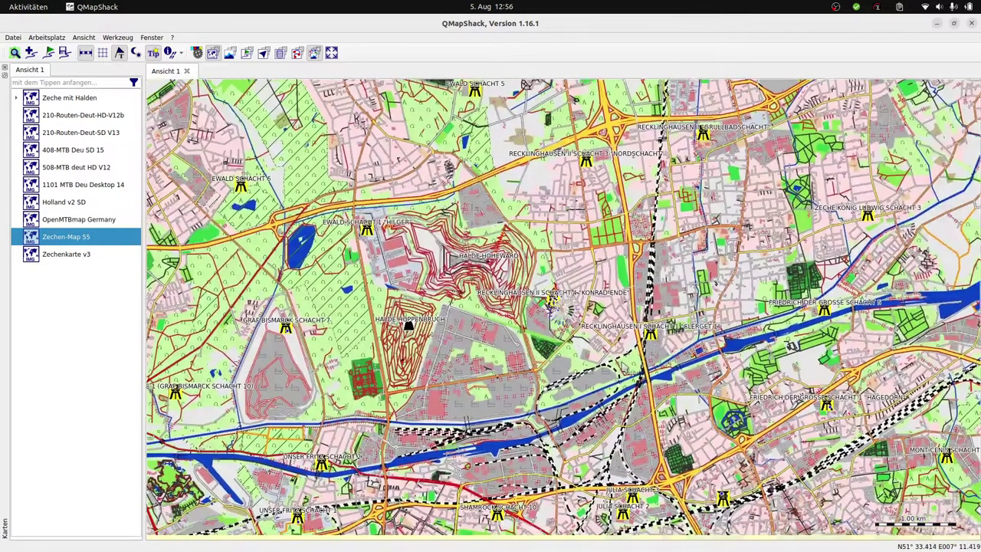
pyautogui.scroll(-2, 494, 360)
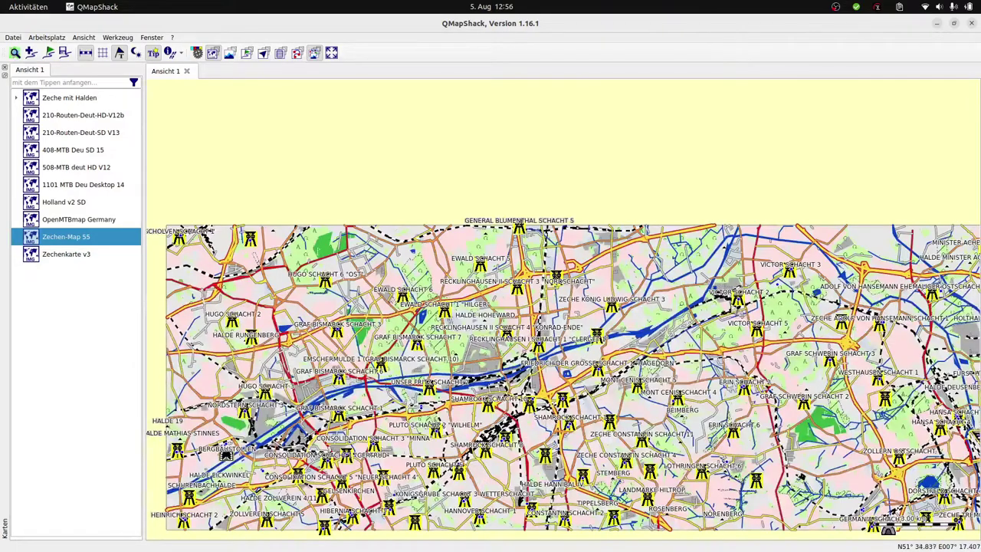
pyautogui.moveTo(784, 332); pyautogui.dragTo(611, 305)
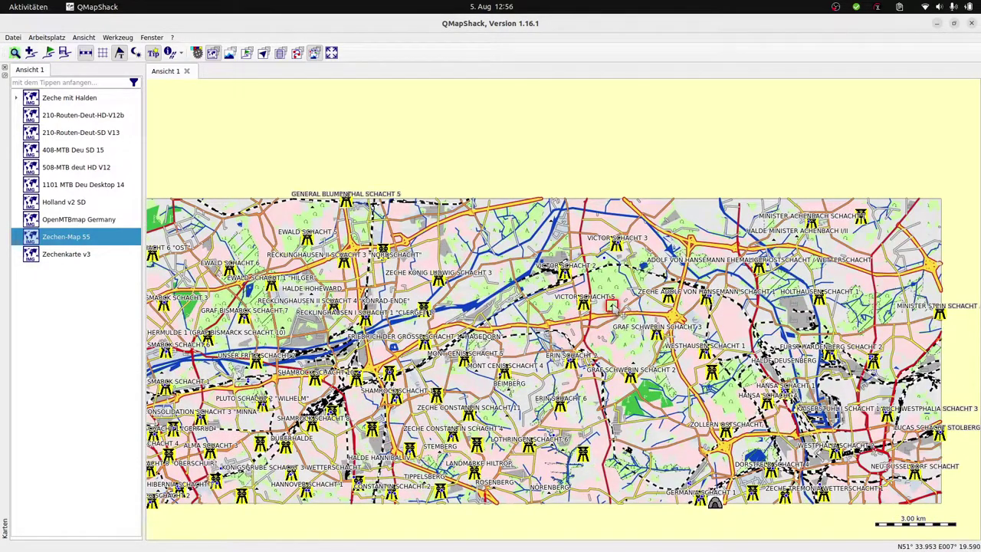
pyautogui.scroll(5, 611, 307)
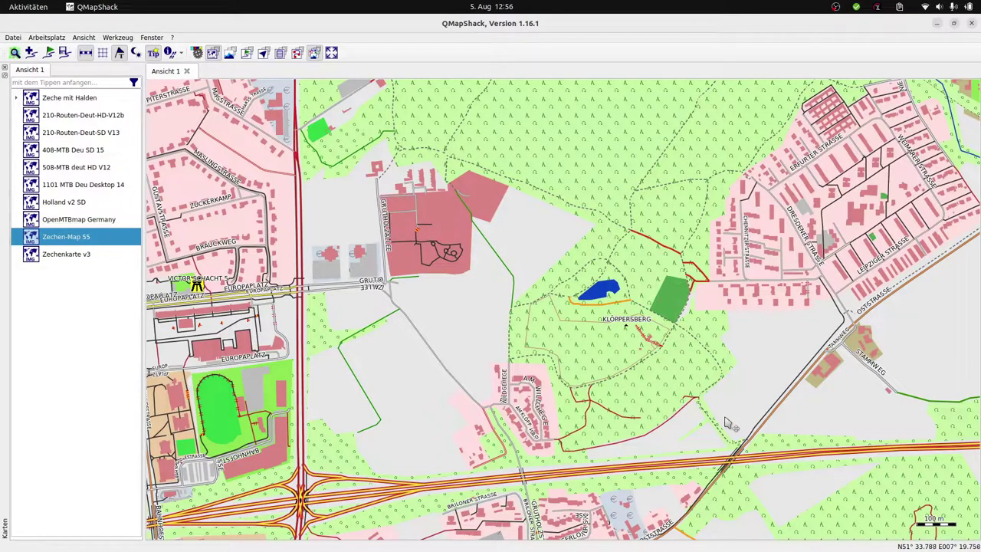
pyautogui.scroll(-5, 635, 375)
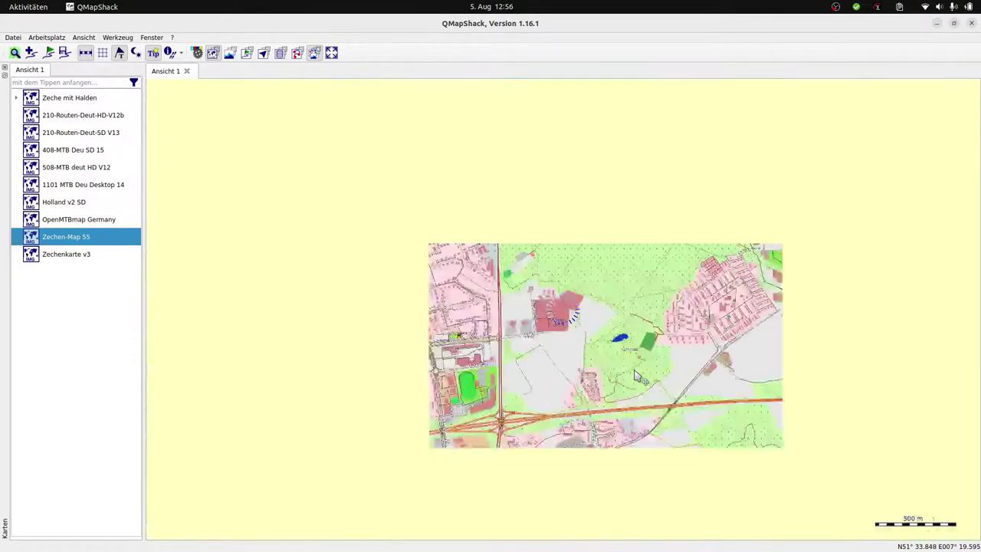
pyautogui.scroll(-2, 635, 374)
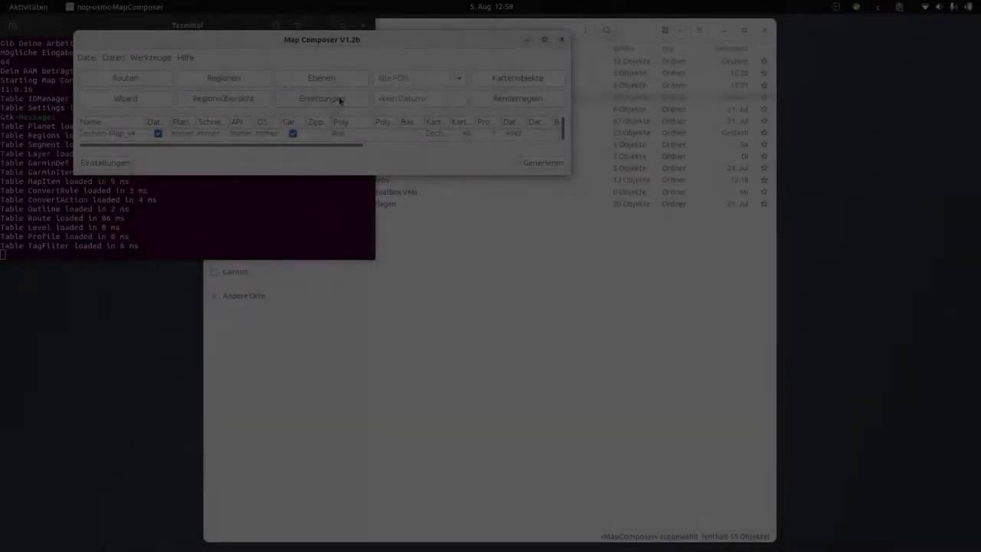
# - Switch to Map Composer, show the replacement rules (Ersetzungen) and enlarge their window
pyautogui.click(329, 98)
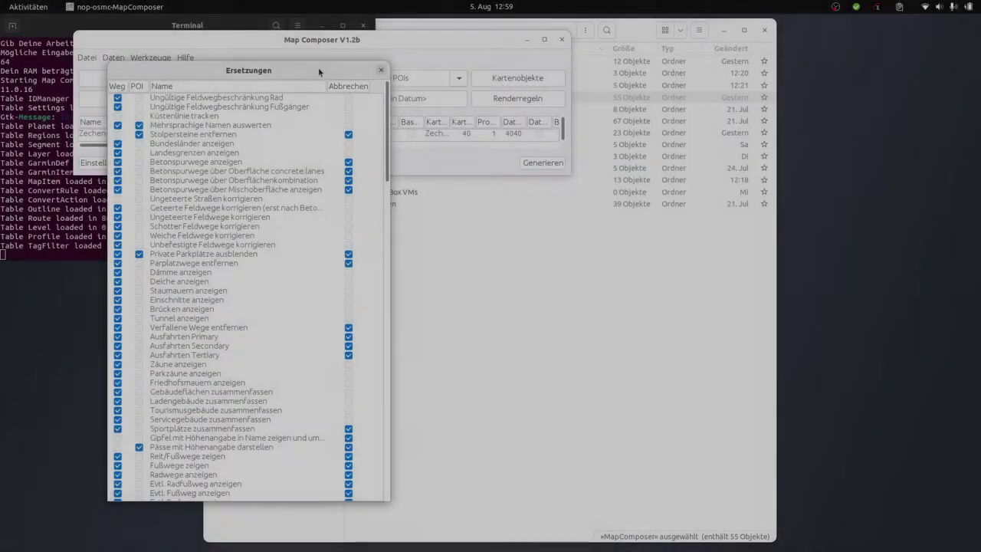
pyautogui.moveTo(320, 72); pyautogui.dragTo(243, 34)
pyautogui.moveTo(312, 463); pyautogui.dragTo(527, 538)
# - Look through the heap replacement rules from Halde 19 to the Halde Zollverein entries
pyautogui.moveTo(527, 108); pyautogui.dragTo(525, 254)
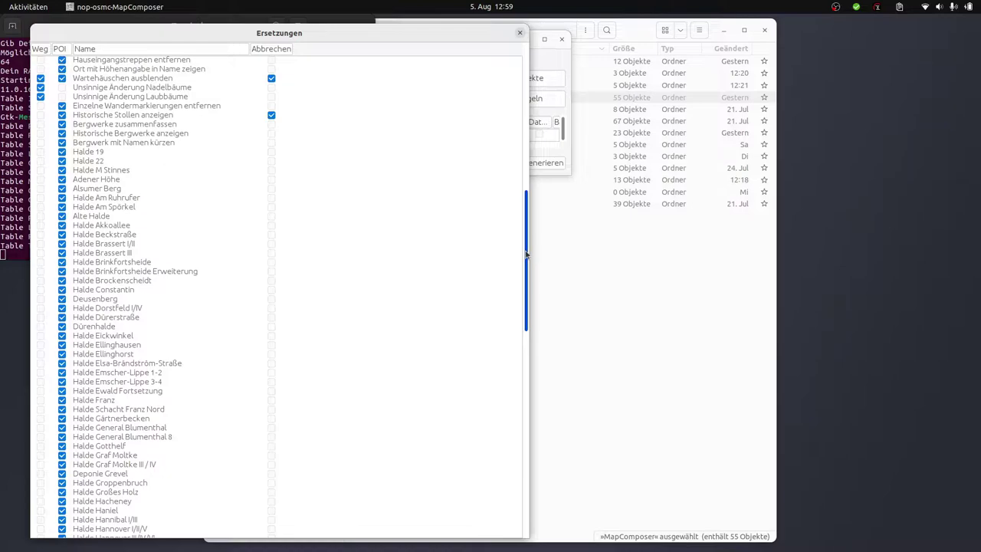
pyautogui.click(153, 146)
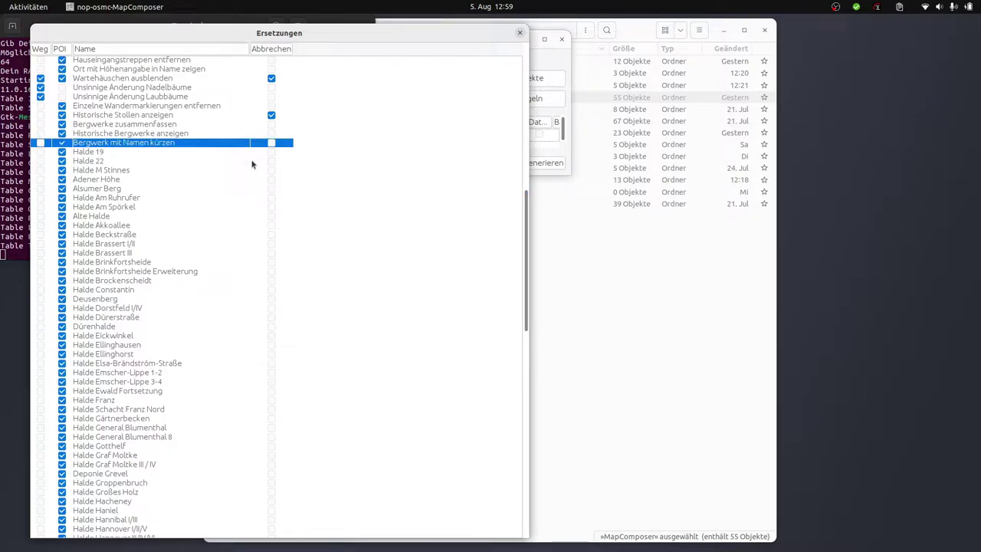
pyautogui.click(123, 153)
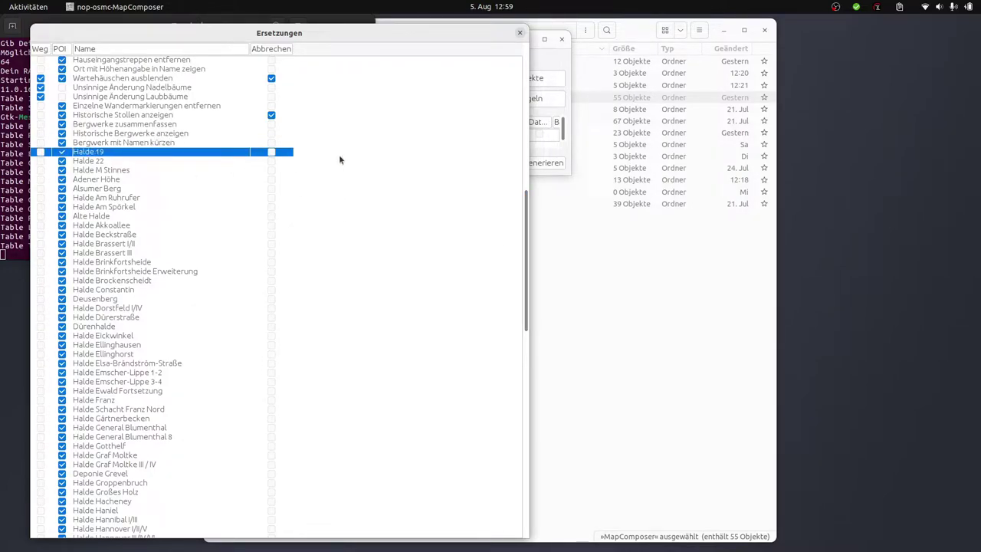
pyautogui.press('Down')
pyautogui.press('Down')
pyautogui.press('Down')
pyautogui.press('Down')
pyautogui.press('Down')
pyautogui.press('Down')
pyautogui.press('Down')
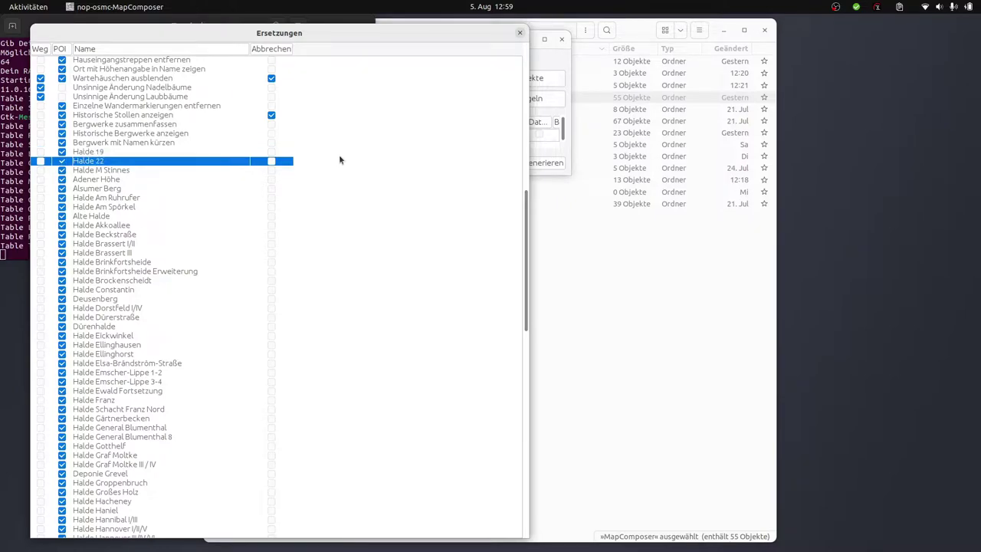
pyautogui.press('Down')
pyautogui.press('Down')
pyautogui.press('Down')
pyautogui.press('Down')
pyautogui.press('Down')
pyautogui.press('Down')
pyautogui.press('Down')
pyautogui.press('Down')
pyautogui.press('Down')
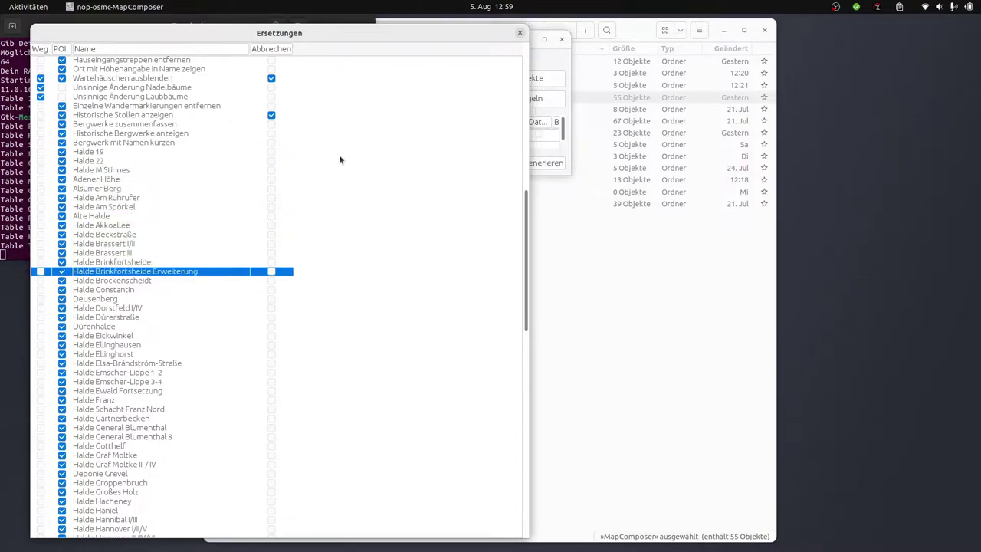
pyautogui.scroll(-8, 161, 337)
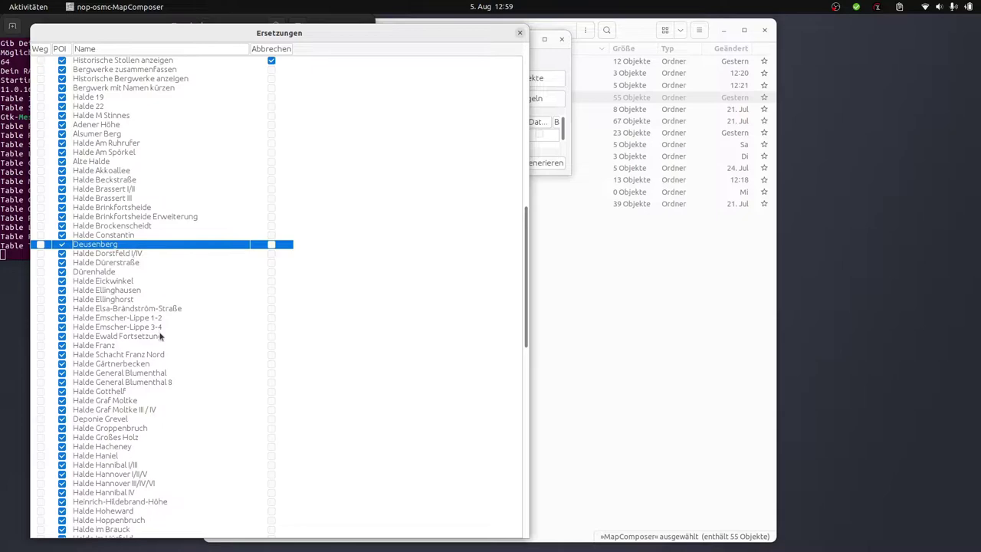
pyautogui.scroll(-10, 160, 336)
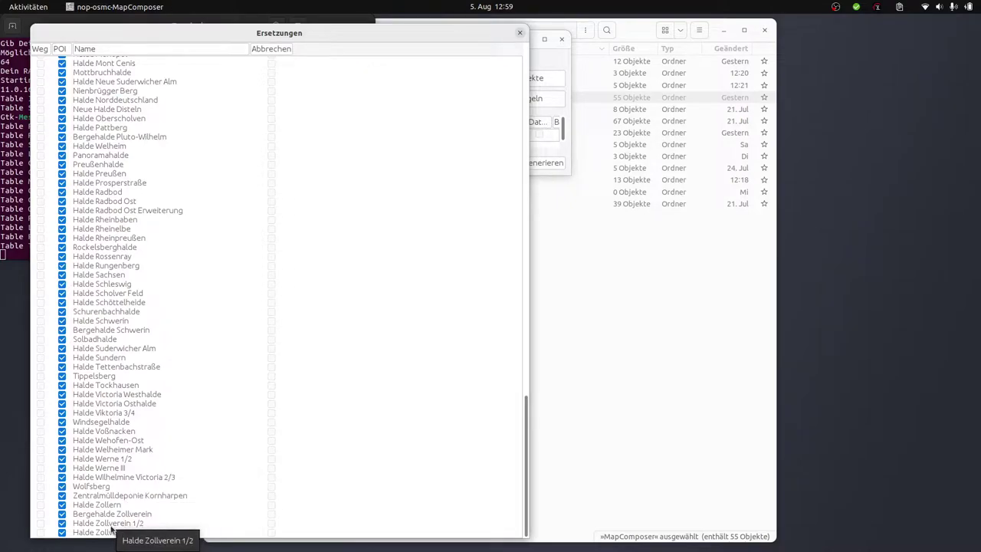
pyautogui.click(123, 522)
pyautogui.click(150, 320)
pyautogui.scroll(7, 214, 289)
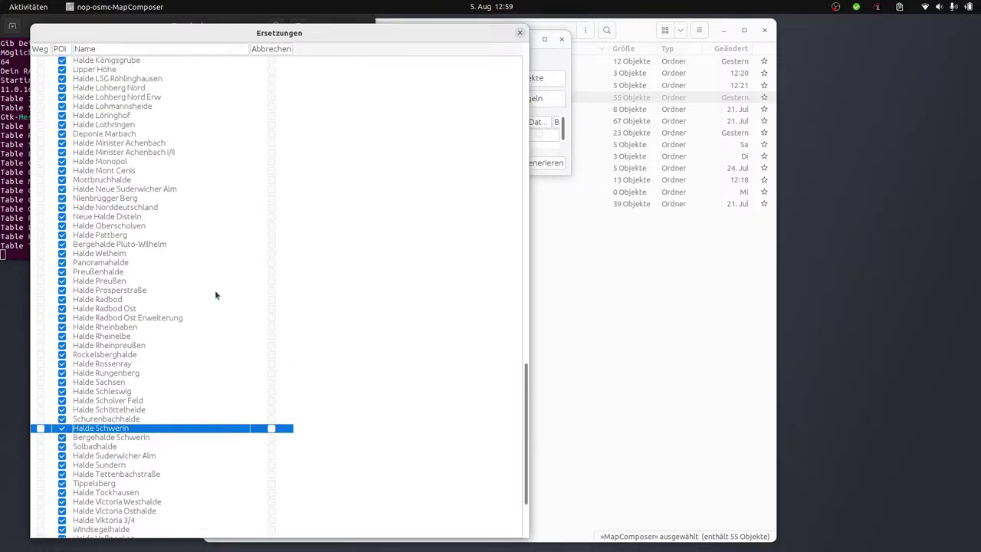
pyautogui.scroll(20, 147, 146)
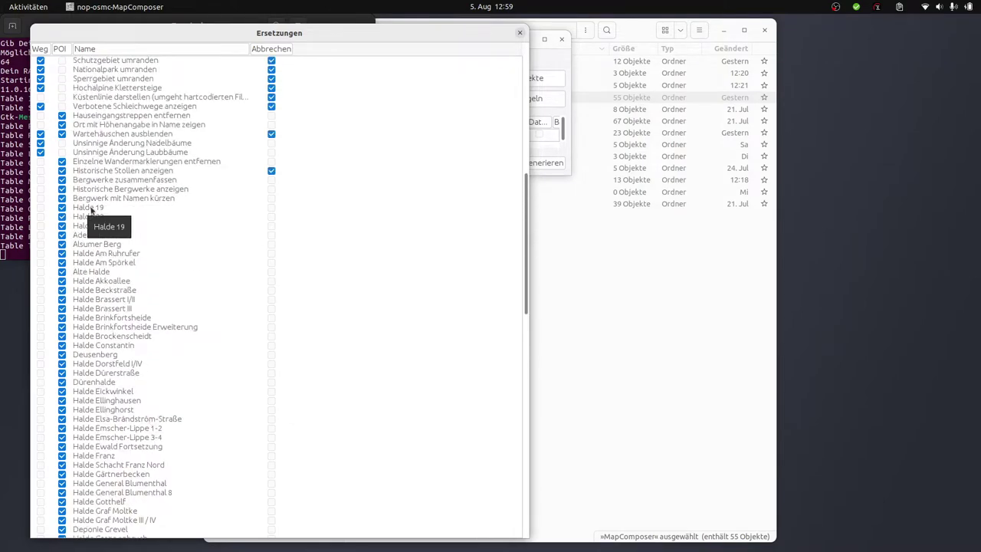
# - Open the Halde 19 rule and step through the following rules to Alsumer Berg, examining their conditions and actions
pyautogui.doubleClick(91, 207)
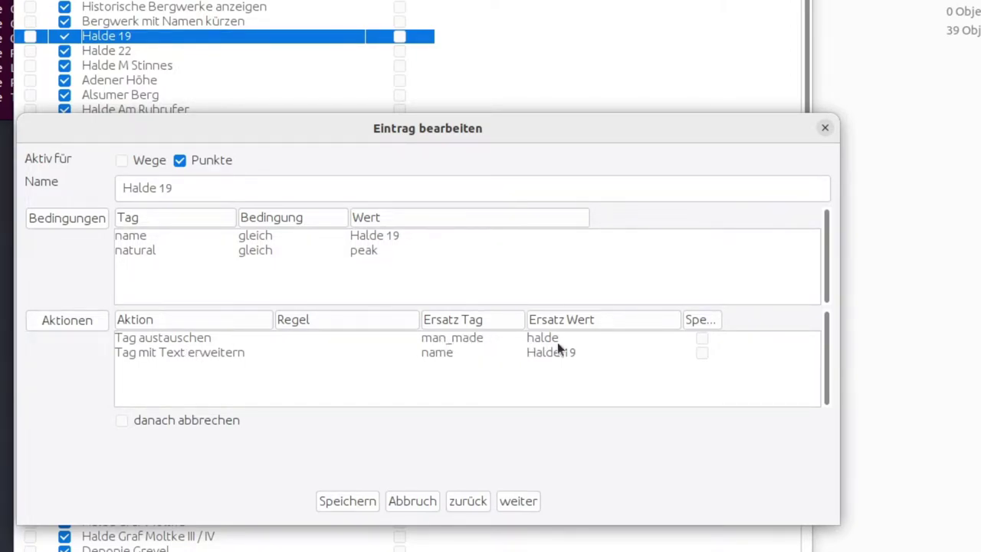
pyautogui.click(528, 500)
pyautogui.click(528, 500)
pyautogui.click(528, 501)
pyautogui.click(529, 501)
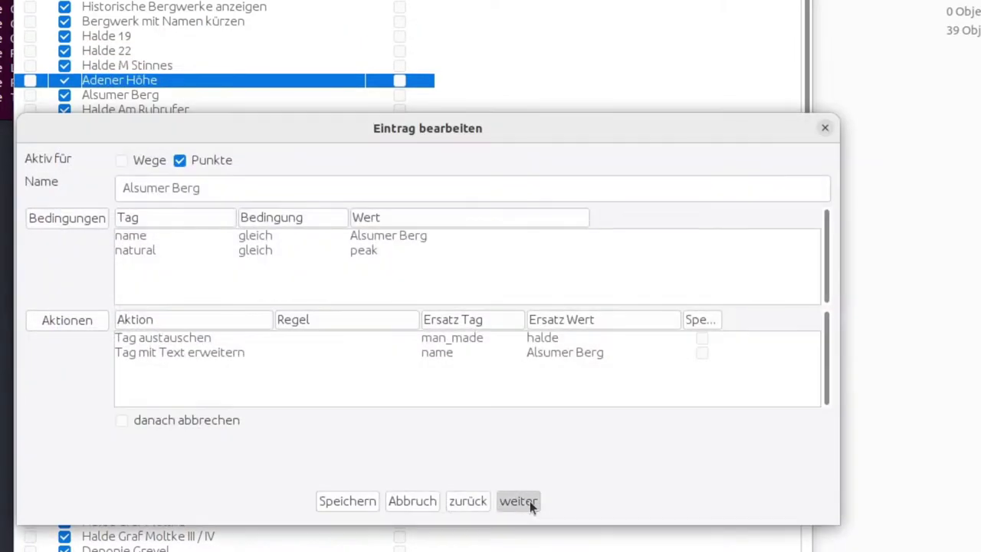